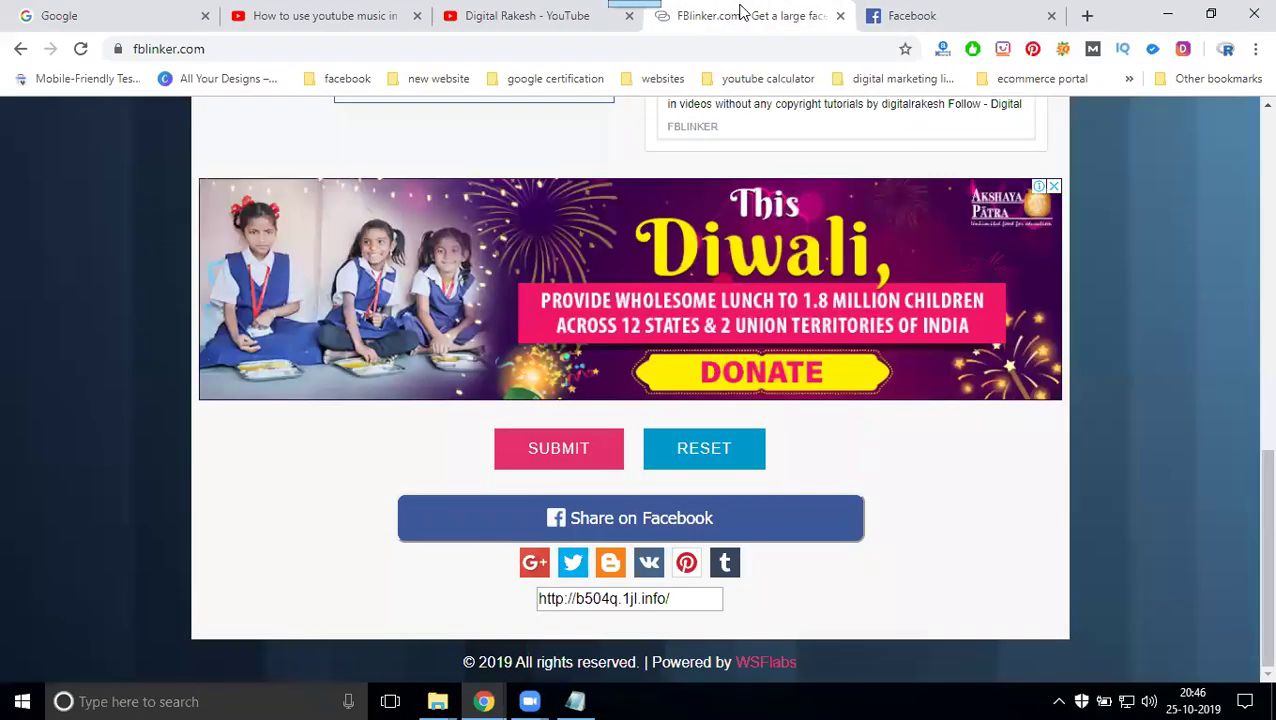
Step: Close the FBlinker.com tab so the Facebook news feed is showing
{"action": "left_click", "coordinate": [840, 16]}
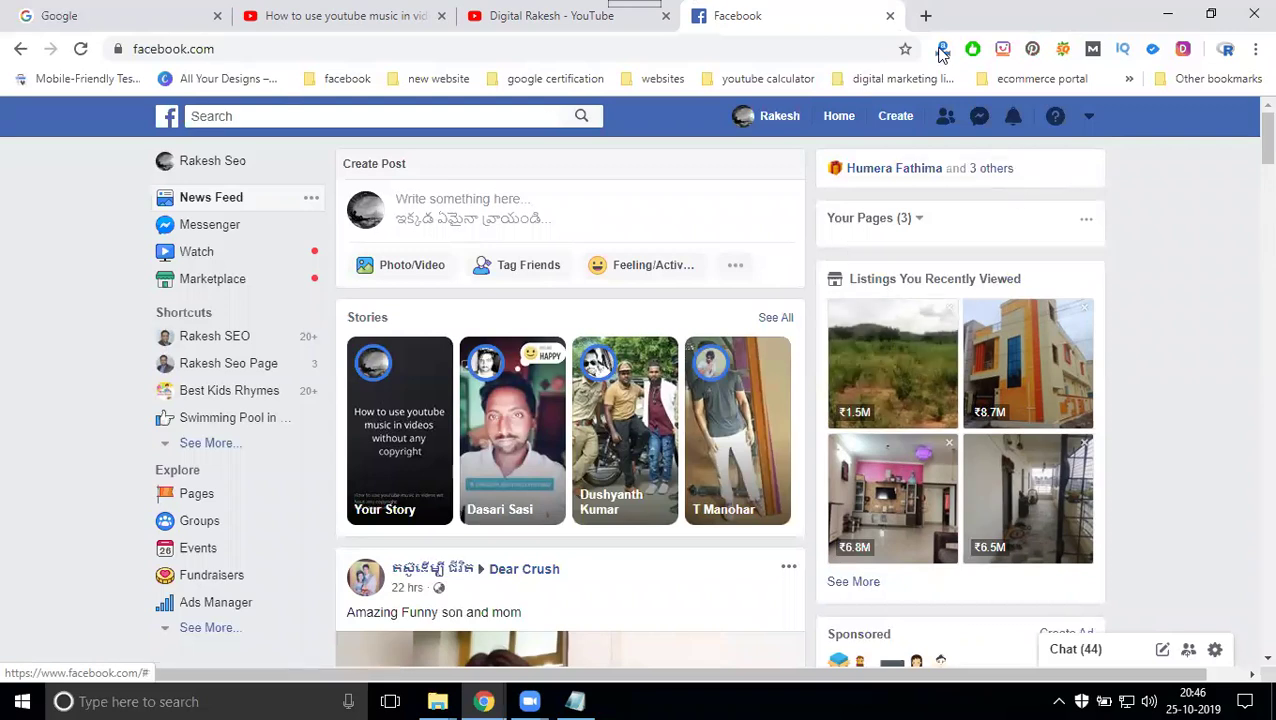
Step: Load anyimage.io in a new tab, then switch to the channel's YouTube video list
{"action": "left_click", "coordinate": [925, 15]}
{"action": "type", "text": "any"}
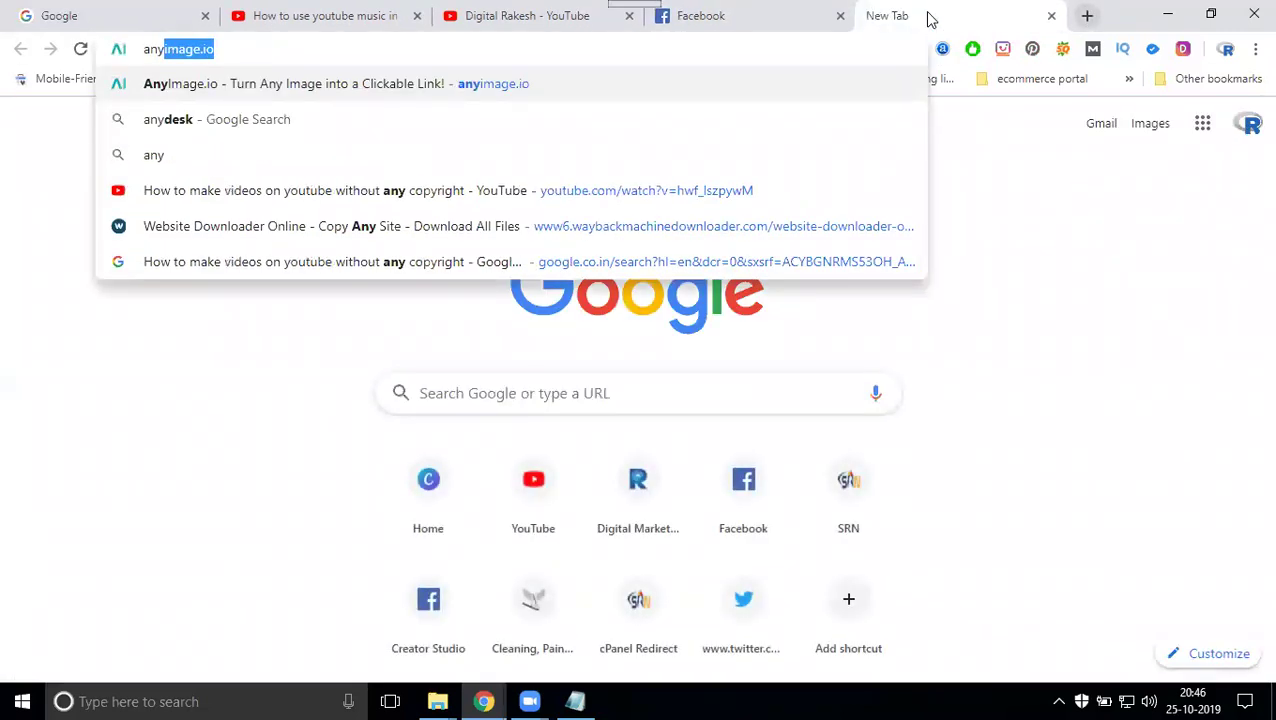
{"action": "key", "text": "Return"}
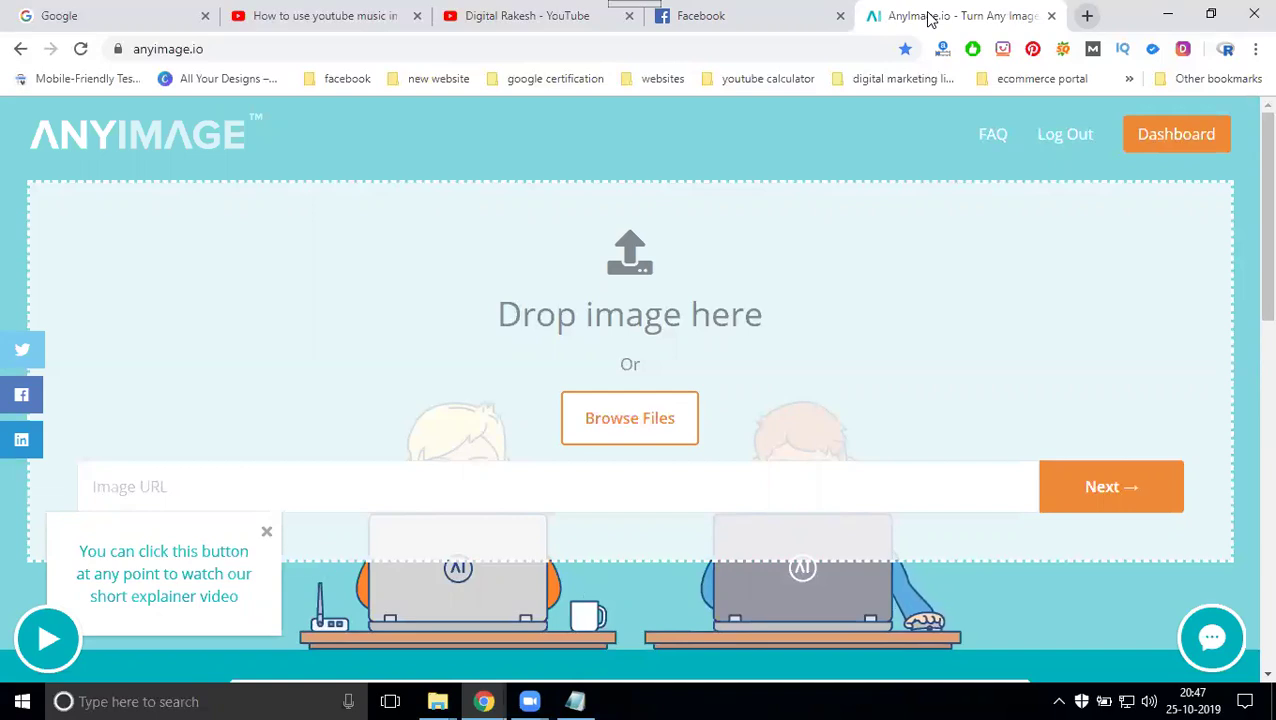
{"action": "left_click", "coordinate": [507, 12]}
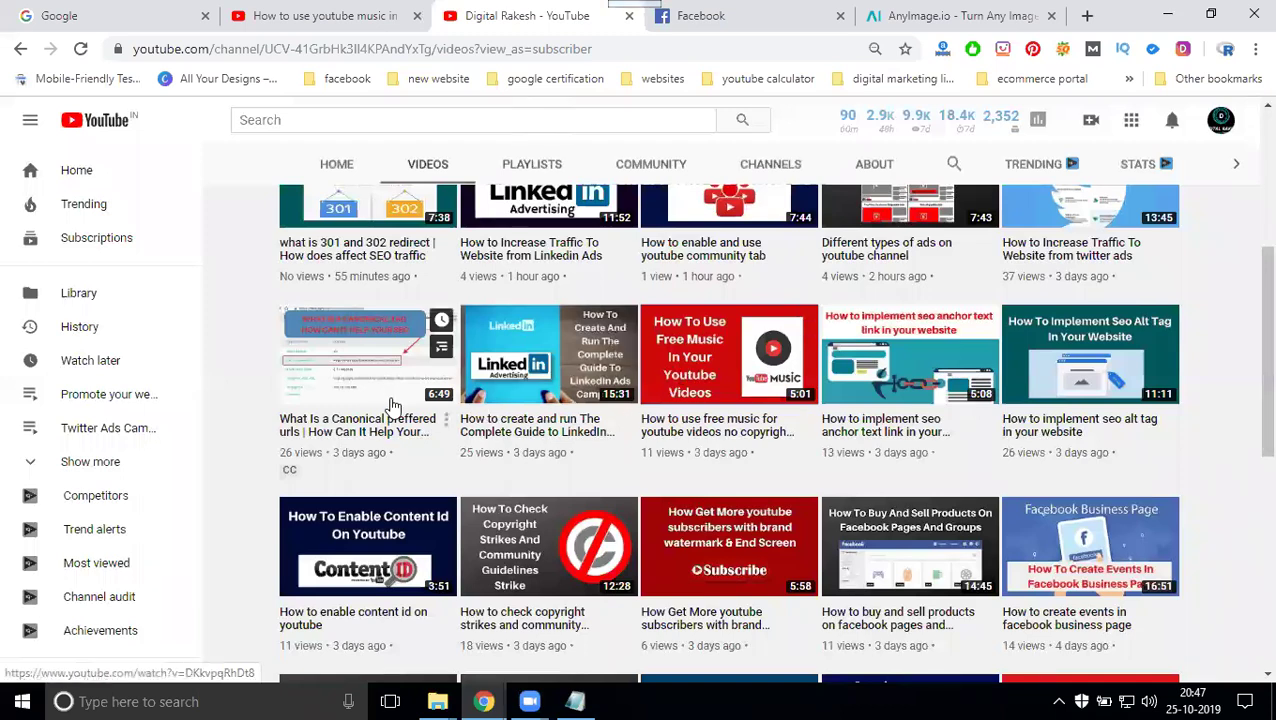
Step: Open the 'How to share linkedin post to twitter account what is drawbacks' video, pause its ad, and select its title
{"action": "scroll", "coordinate": [390, 393], "scroll_direction": "down", "scroll_amount": 5}
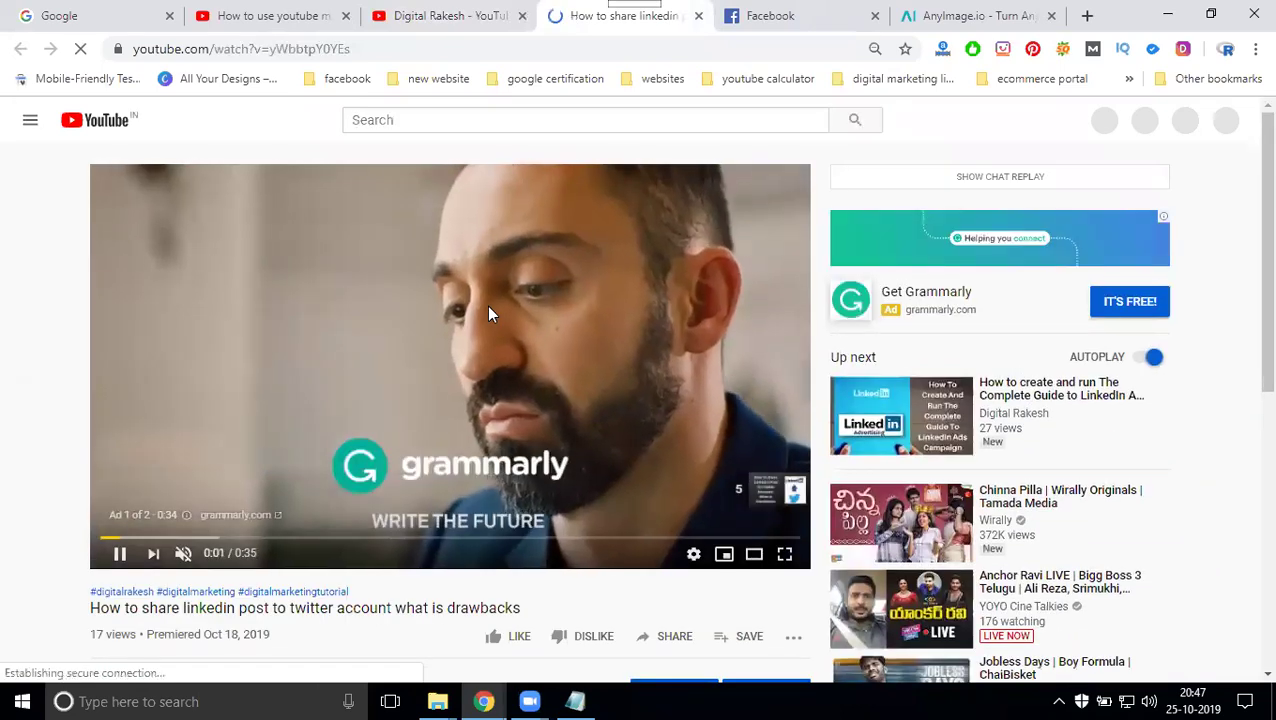
{"action": "left_click", "coordinate": [488, 314]}
{"action": "left_click", "coordinate": [416, 49]}
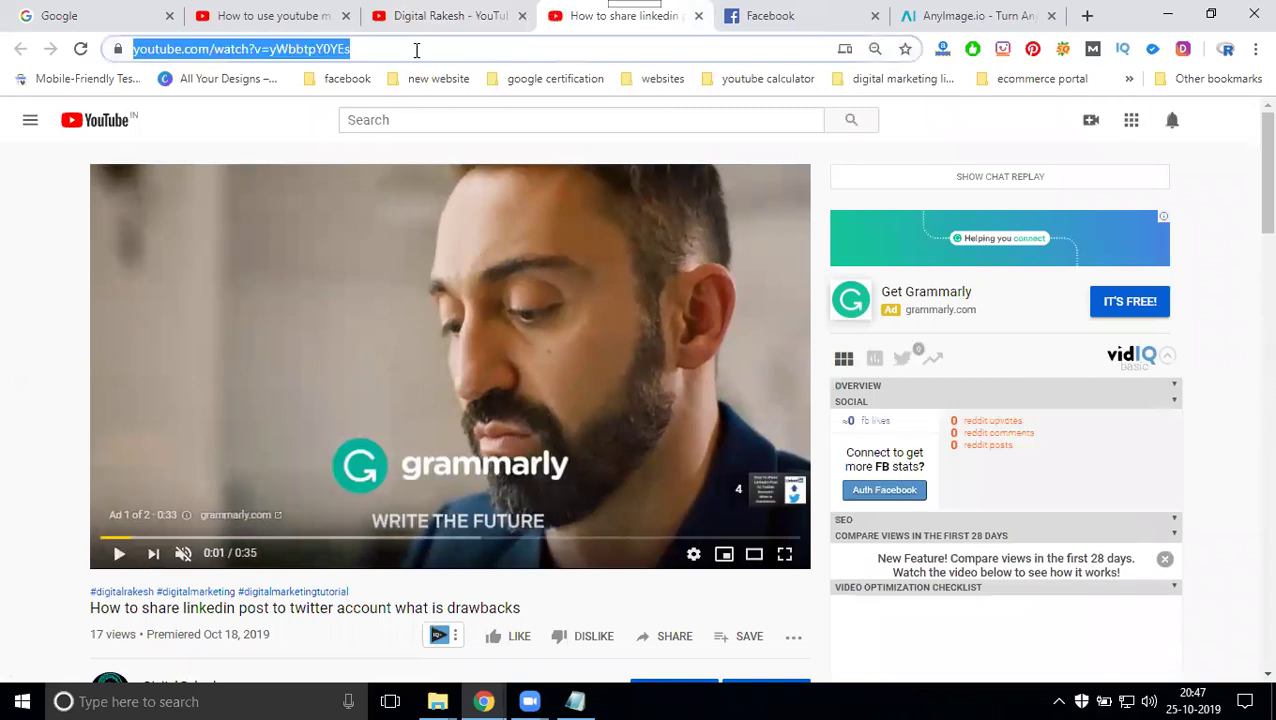
{"action": "scroll", "coordinate": [350, 190], "scroll_direction": "down", "scroll_amount": 3}
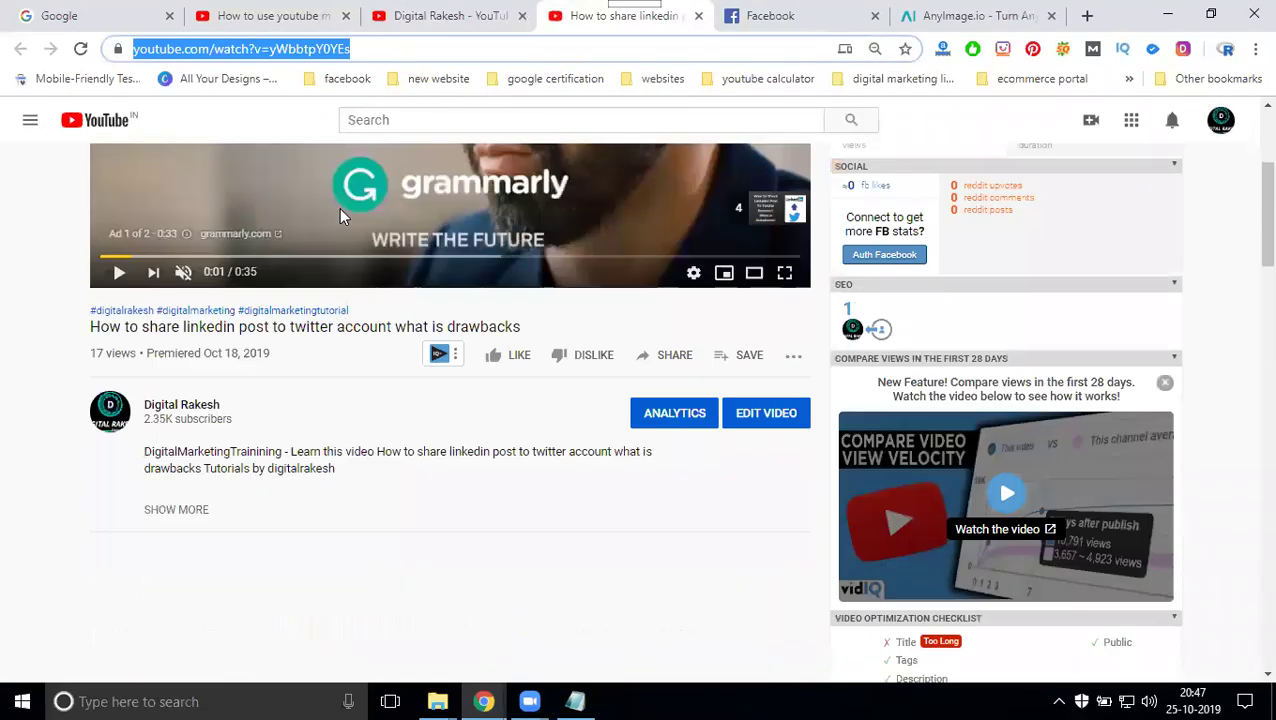
{"action": "triple_click", "coordinate": [324, 326]}
{"action": "key", "text": "ctrl+c"}
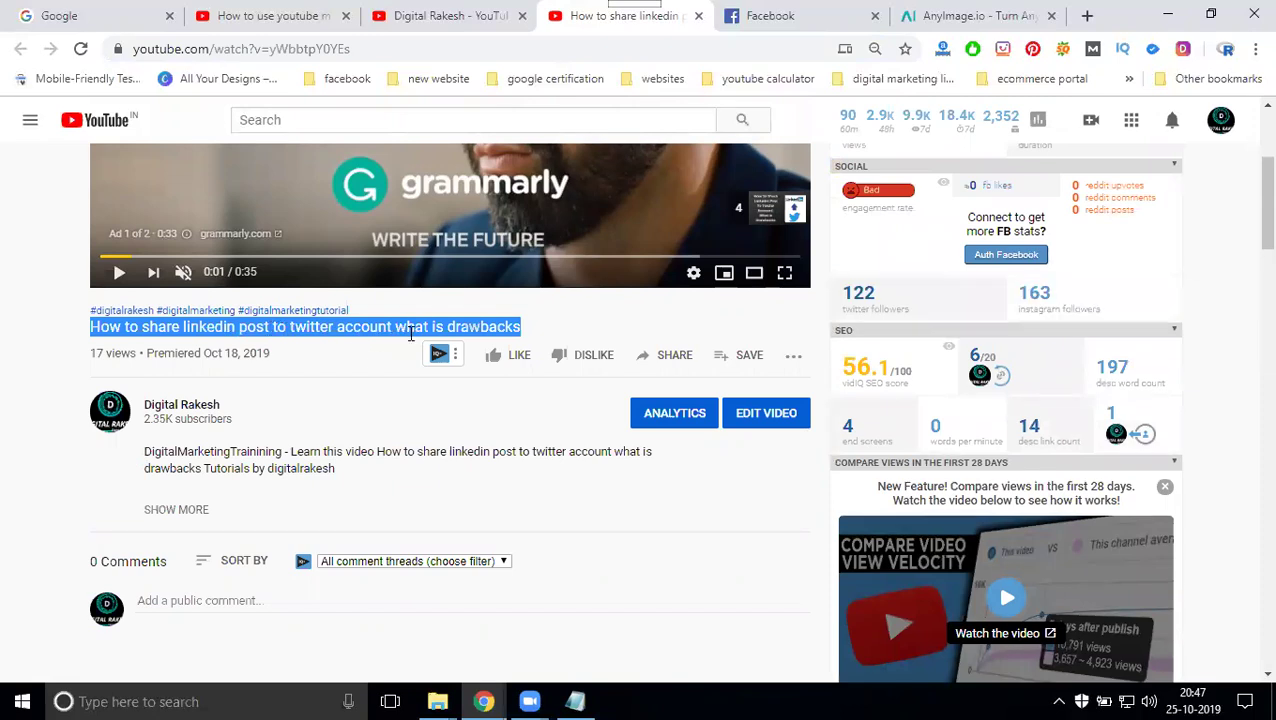
Step: Search Google for the video title without 'what is drawbacks'
{"action": "left_click", "coordinate": [118, 15]}
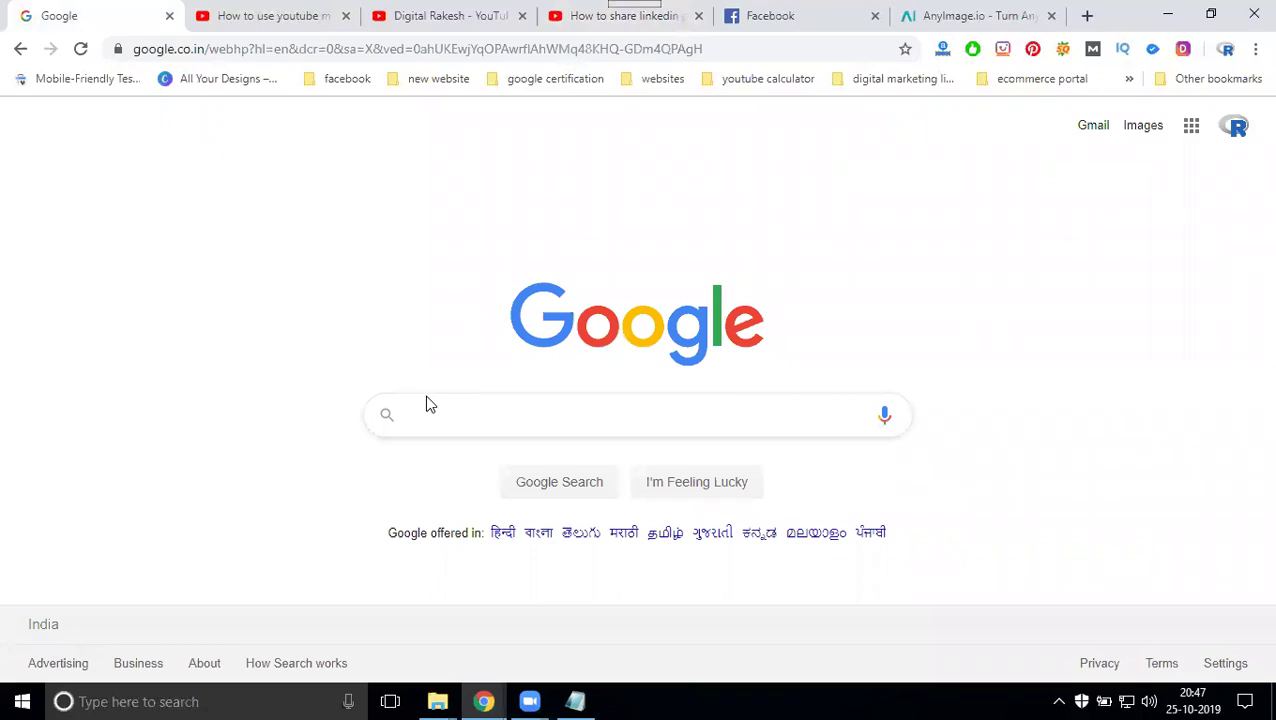
{"action": "left_click", "coordinate": [443, 417]}
{"action": "key", "text": "ctrl+v"}
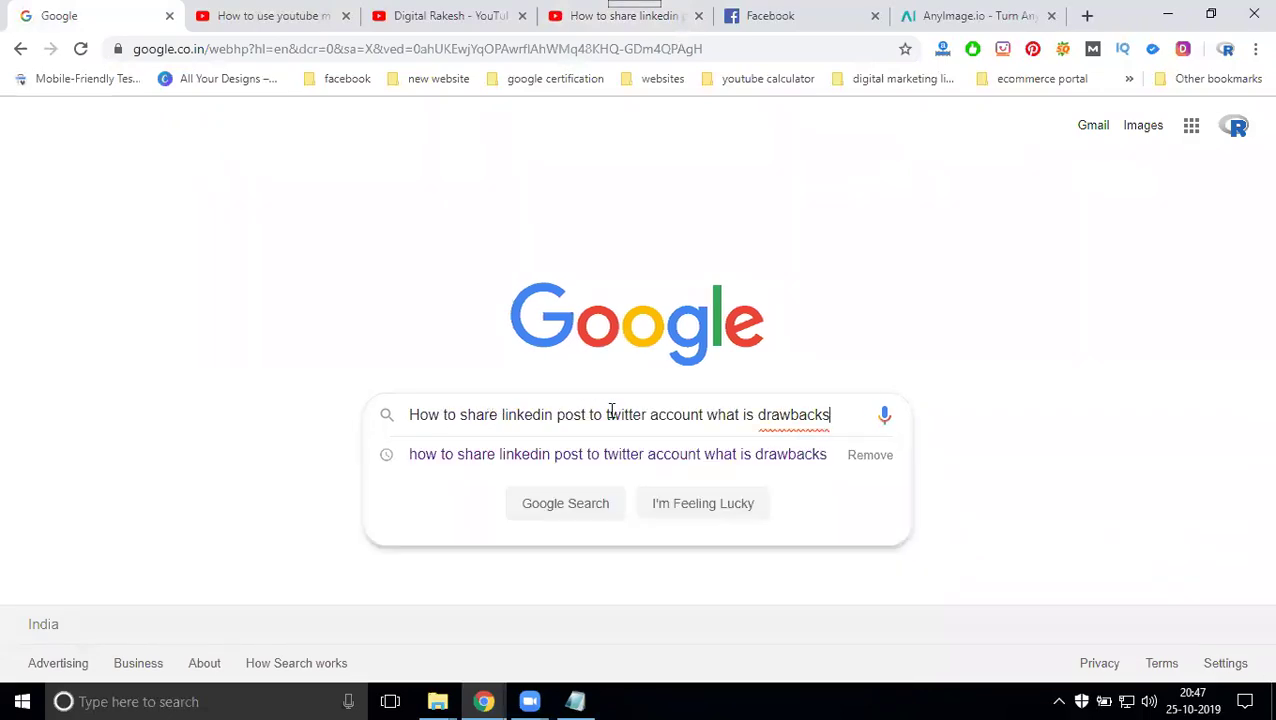
{"action": "left_click_drag", "start_coordinate": [707, 416], "coordinate": [853, 413]}
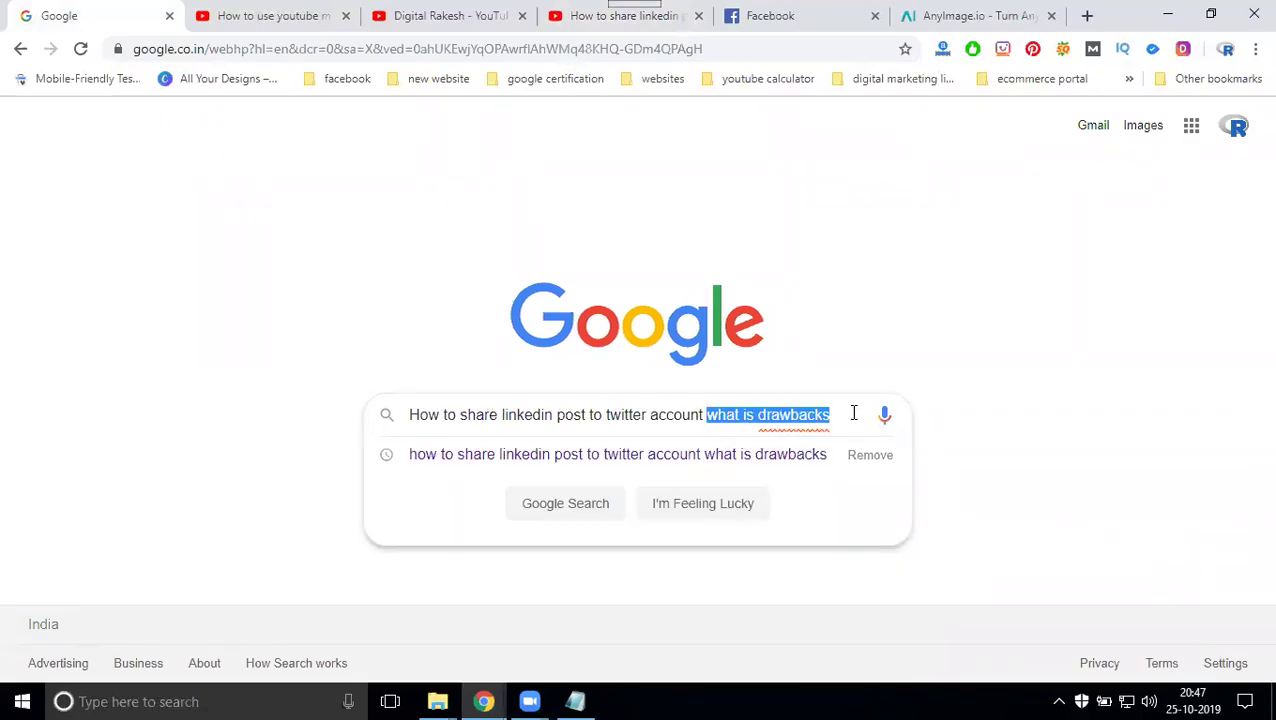
{"action": "key", "text": "BackSpace"}
{"action": "key", "text": "Return"}
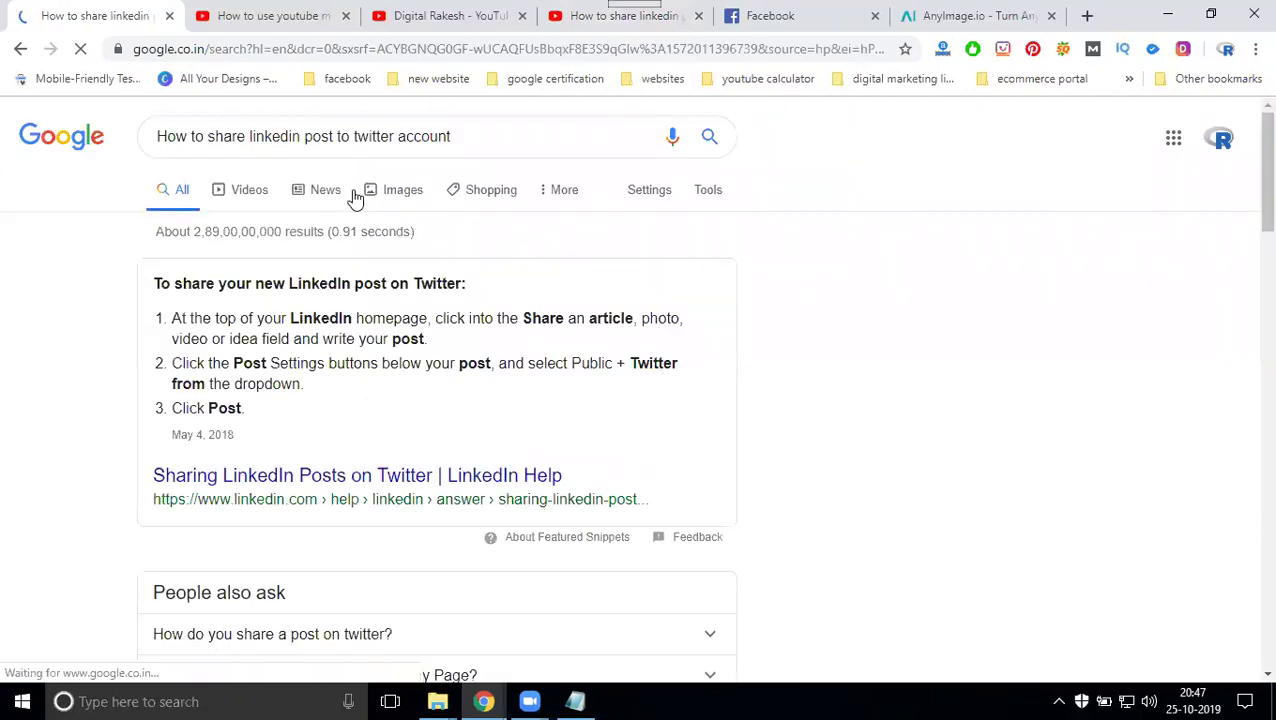
Step: Find the video's LinkedIn-to-Twitter thumbnail in image results and preview it, closing the extra YouTube tab
{"action": "left_click", "coordinate": [392, 195]}
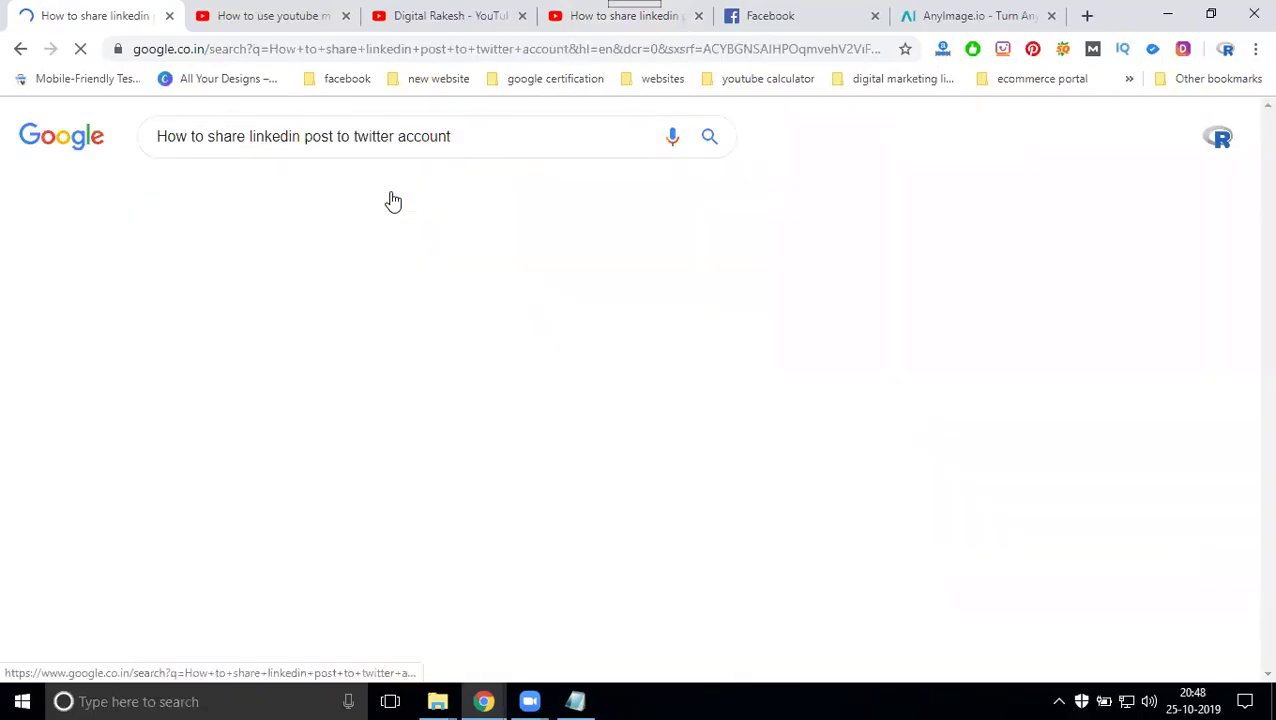
{"action": "scroll", "coordinate": [330, 330], "scroll_direction": "down", "scroll_amount": 3}
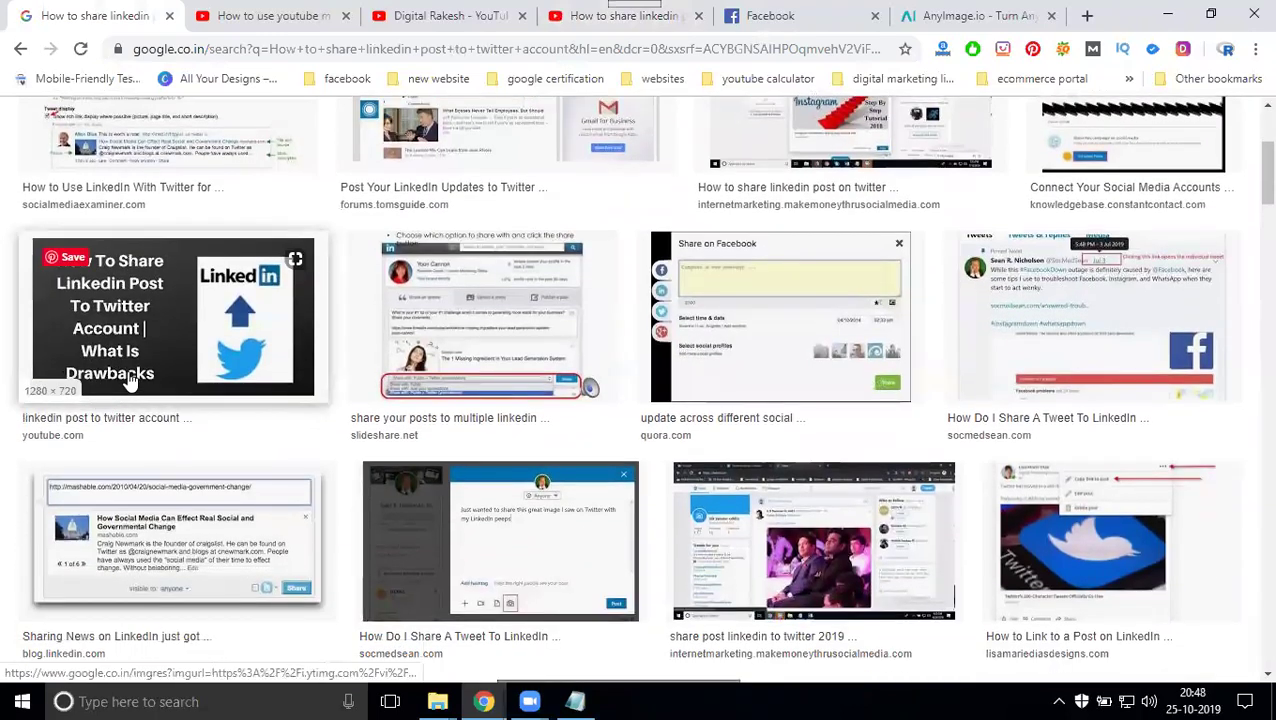
{"action": "left_click", "coordinate": [130, 380]}
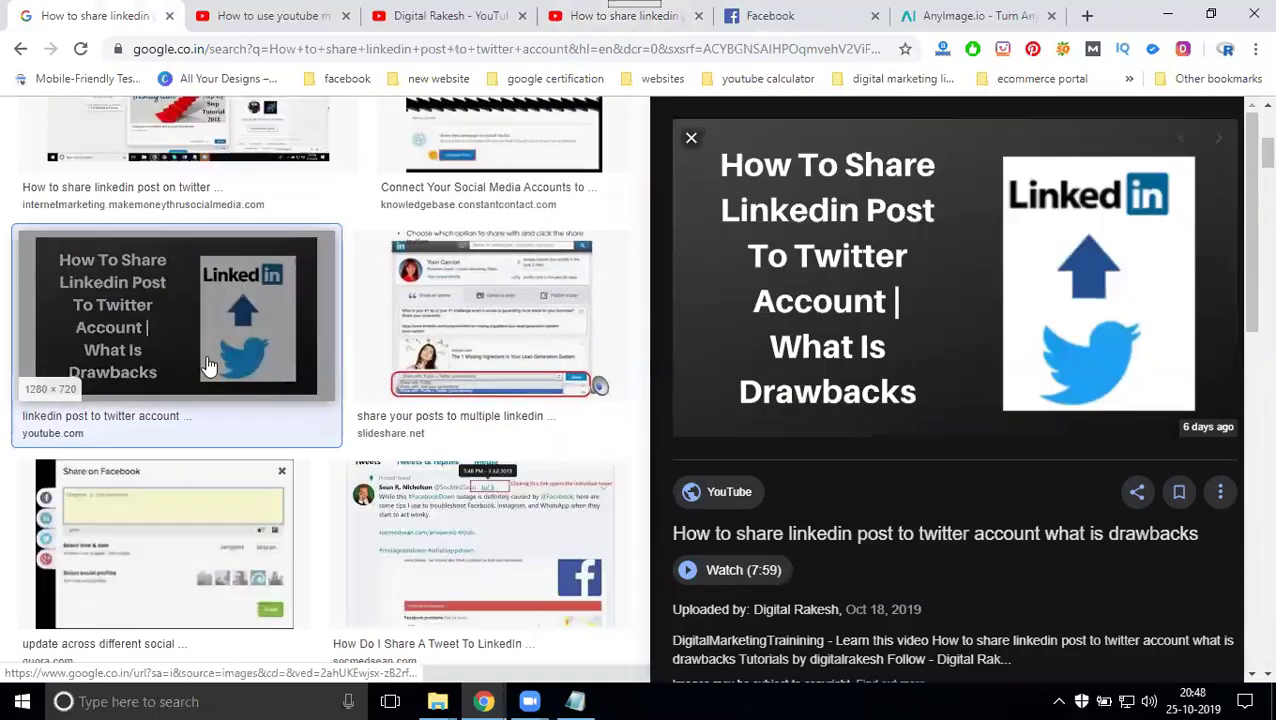
{"action": "left_click", "coordinate": [862, 304]}
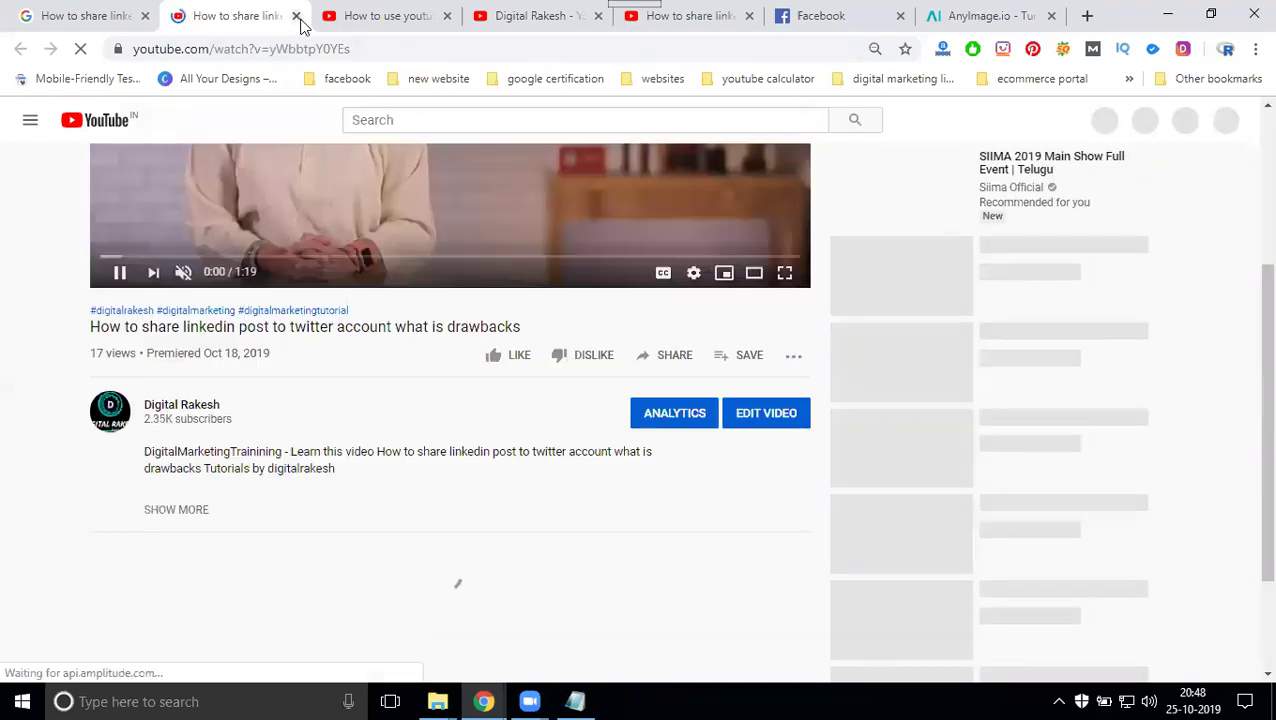
{"action": "left_click", "coordinate": [296, 16]}
{"action": "scroll", "coordinate": [395, 325], "scroll_direction": "down", "scroll_amount": 4}
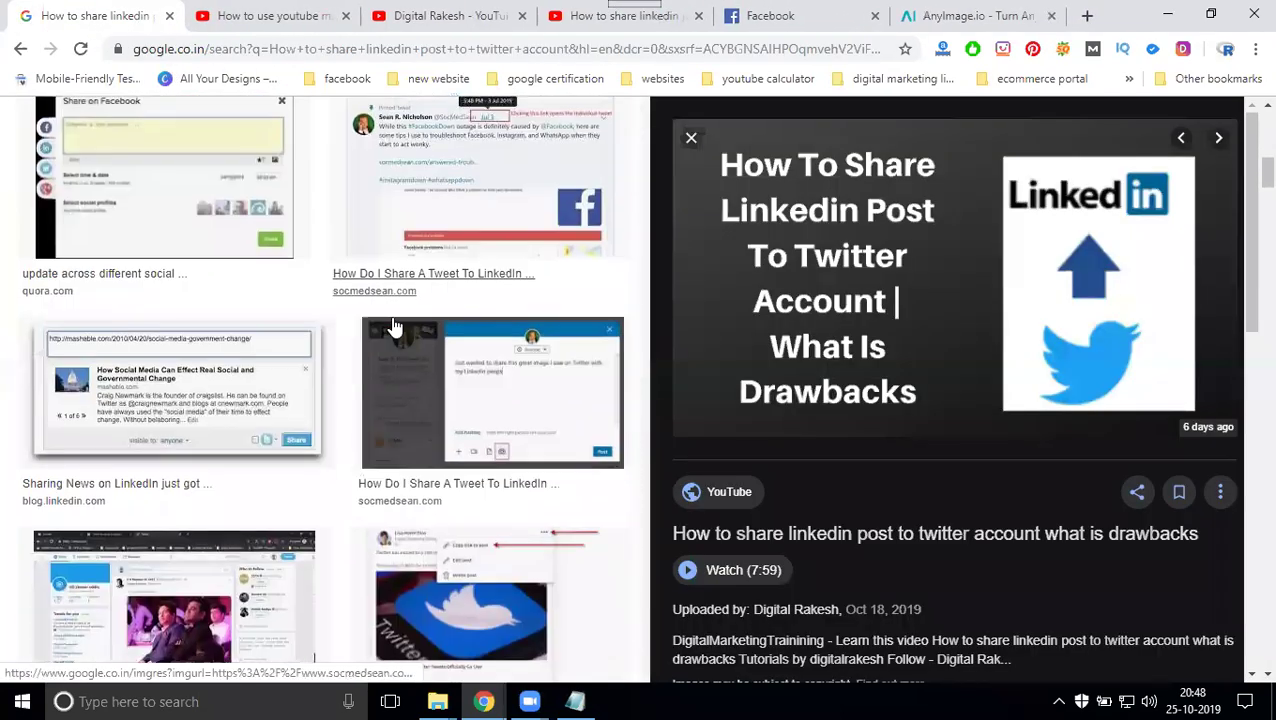
{"action": "scroll", "coordinate": [395, 325], "scroll_direction": "down", "scroll_amount": 4}
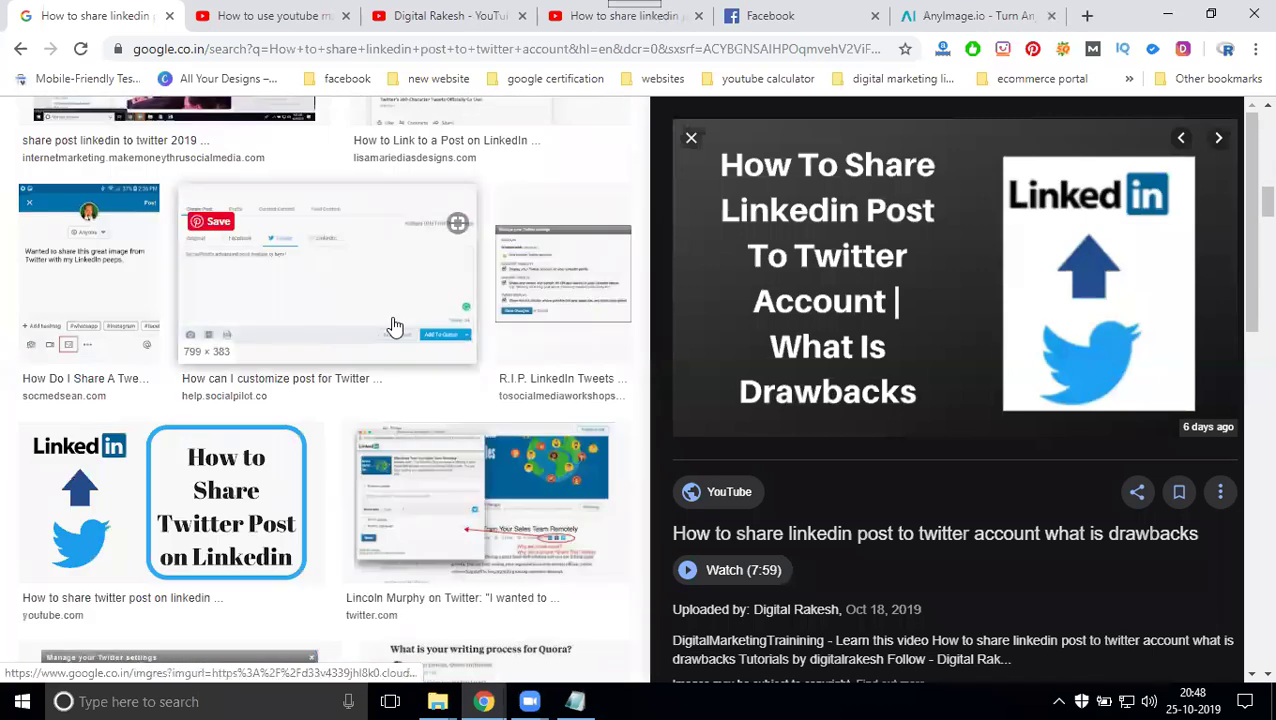
Step: Save the previewed thumbnail as a JPG named 'How to share linkedin post to twitter account' in design images
{"action": "left_click", "coordinate": [207, 507]}
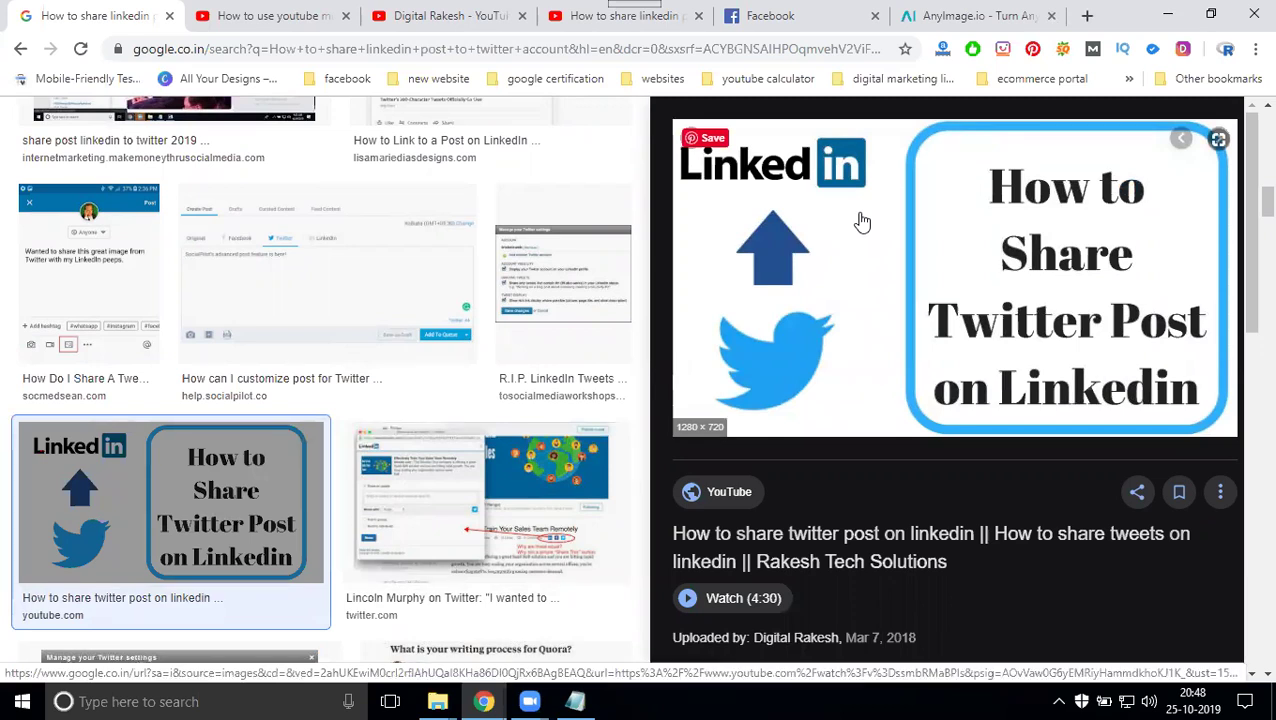
{"action": "scroll", "coordinate": [926, 336], "scroll_direction": "down", "scroll_amount": 3}
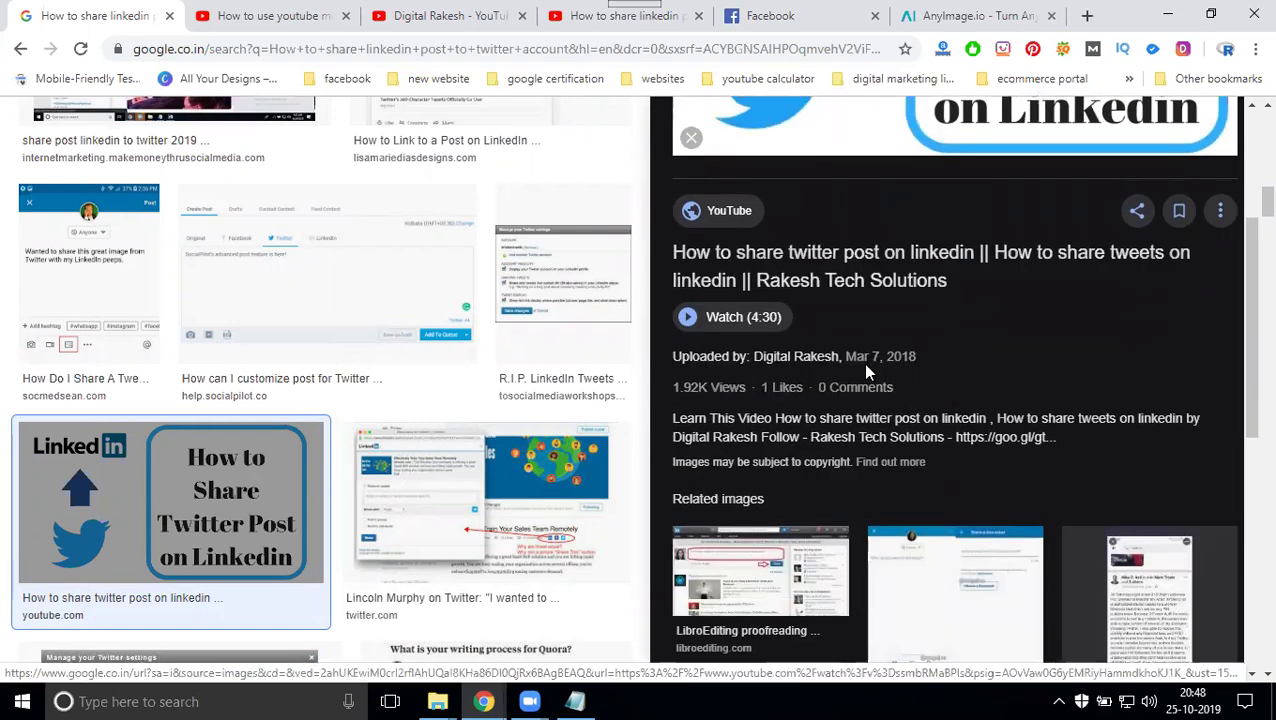
{"action": "scroll", "coordinate": [860, 300], "scroll_direction": "up", "scroll_amount": 3}
{"action": "right_click", "coordinate": [857, 230]}
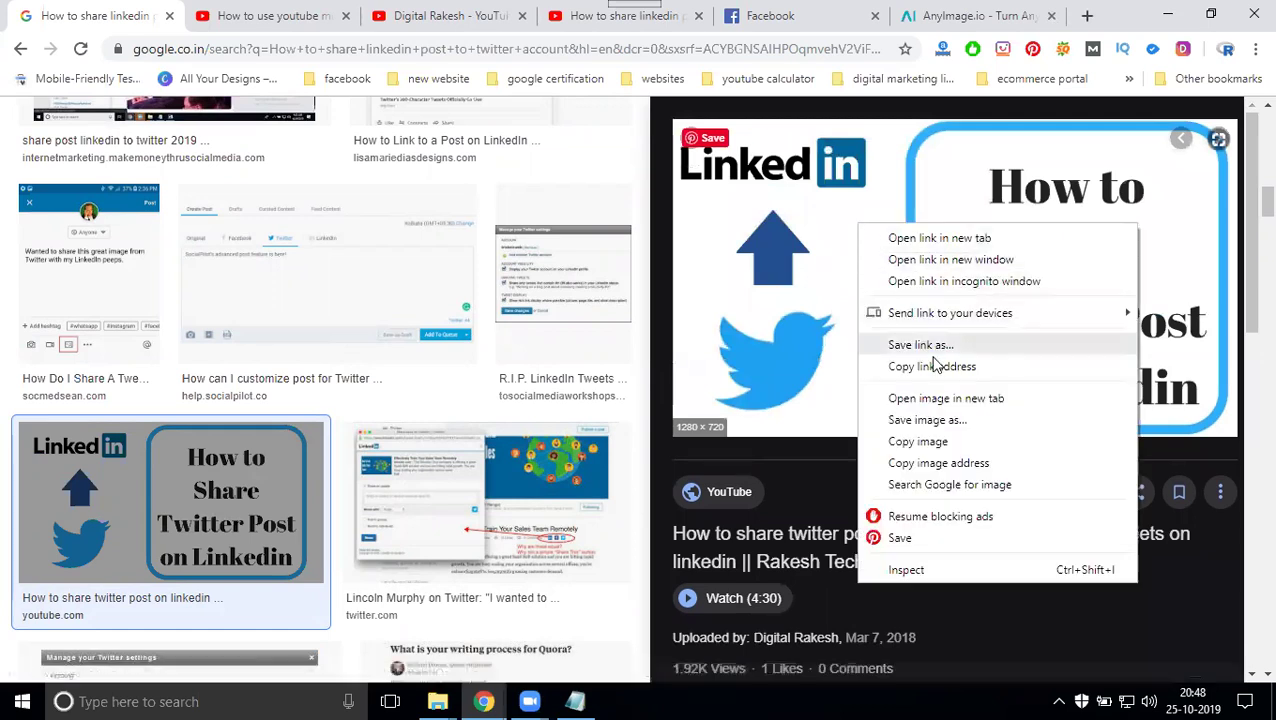
{"action": "left_click", "coordinate": [938, 420]}
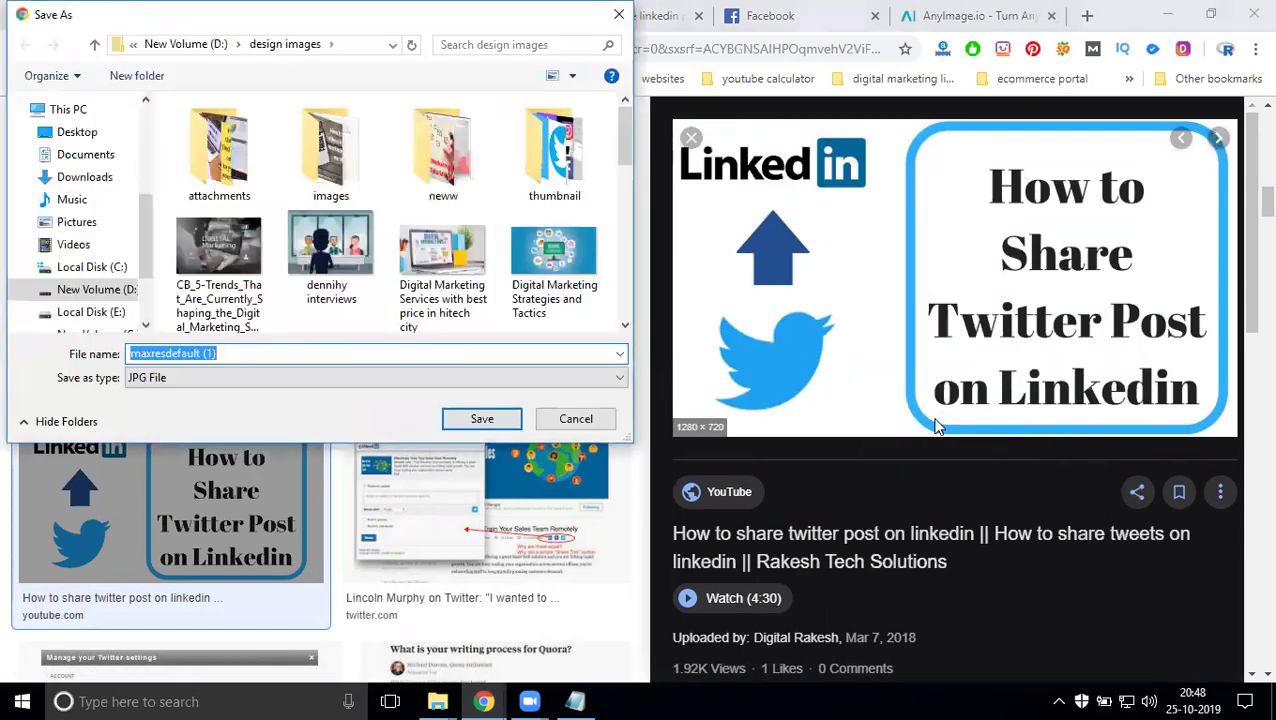
{"action": "type", "text": "How to share linkedin post to twitter account what is drawbacks"}
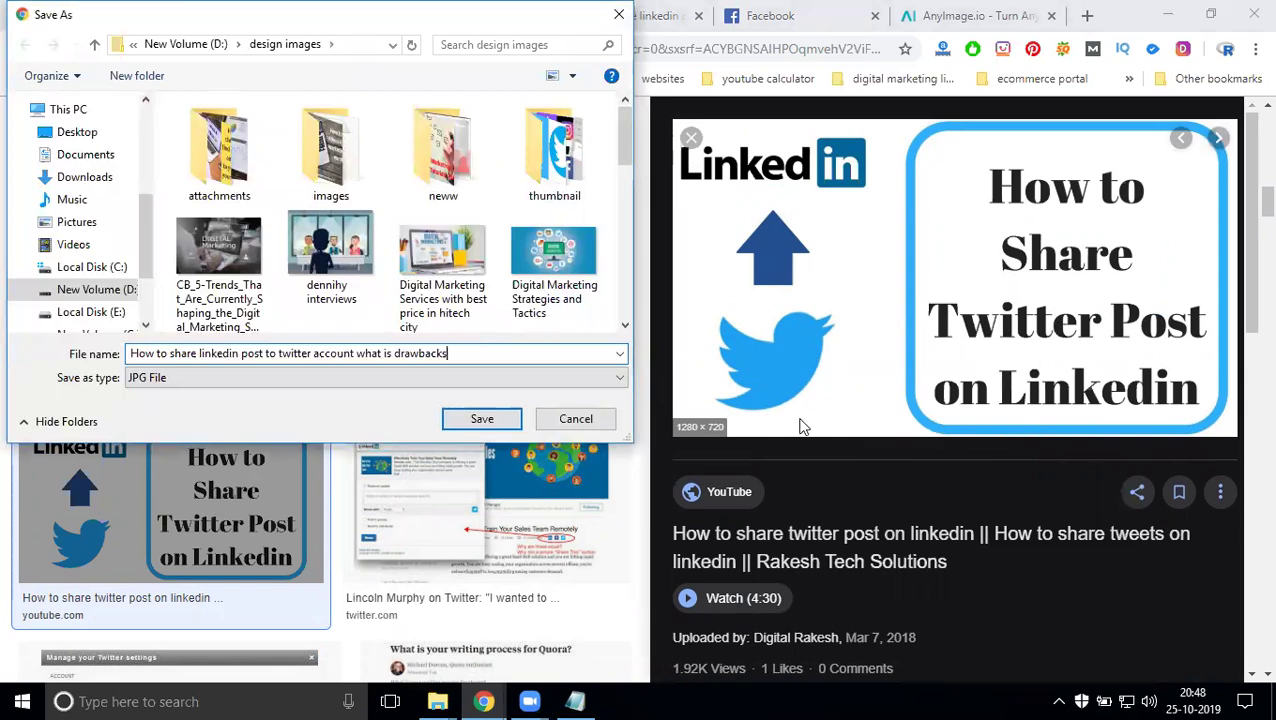
{"action": "left_click_drag", "start_coordinate": [360, 357], "coordinate": [498, 376]}
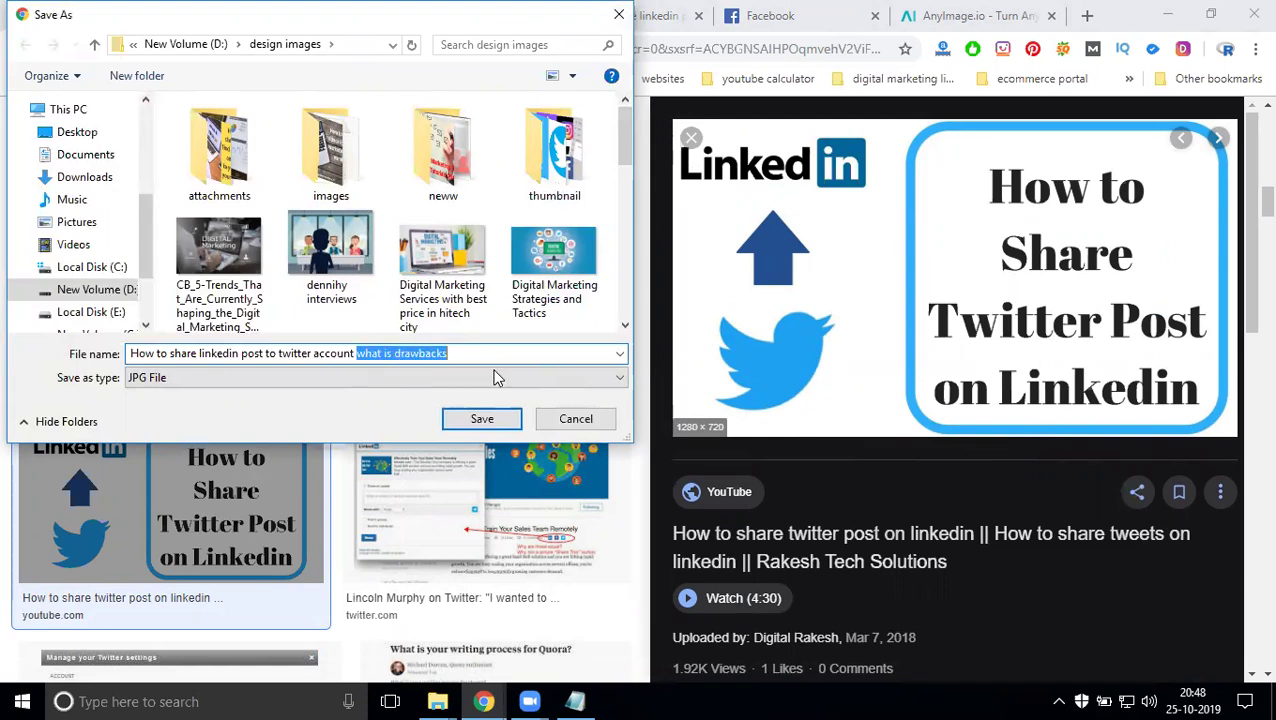
{"action": "key", "text": "BackSpace"}
{"action": "key", "text": "Return"}
{"action": "scroll", "coordinate": [268, 230], "scroll_direction": "up", "scroll_amount": 10}
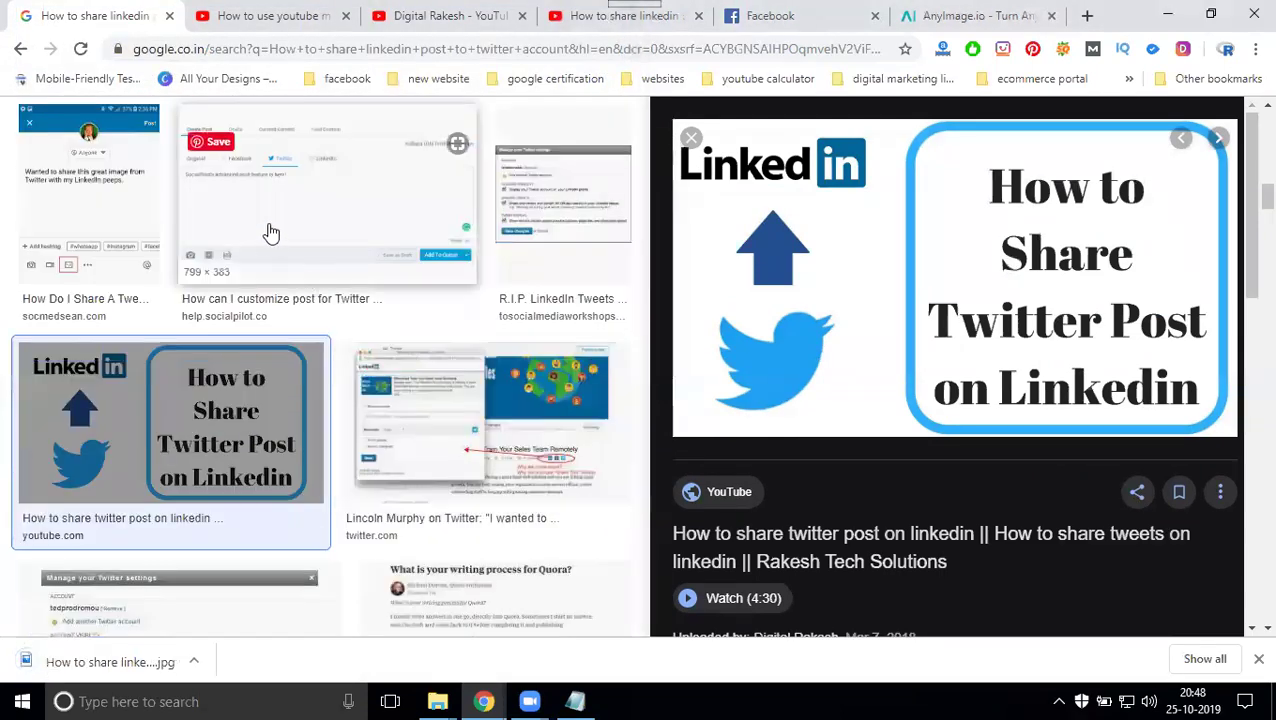
Step: Upload the saved thumbnail from design images to AnyImage.io, then show Google's All web results
{"action": "left_click", "coordinate": [930, 15]}
{"action": "left_click", "coordinate": [632, 441]}
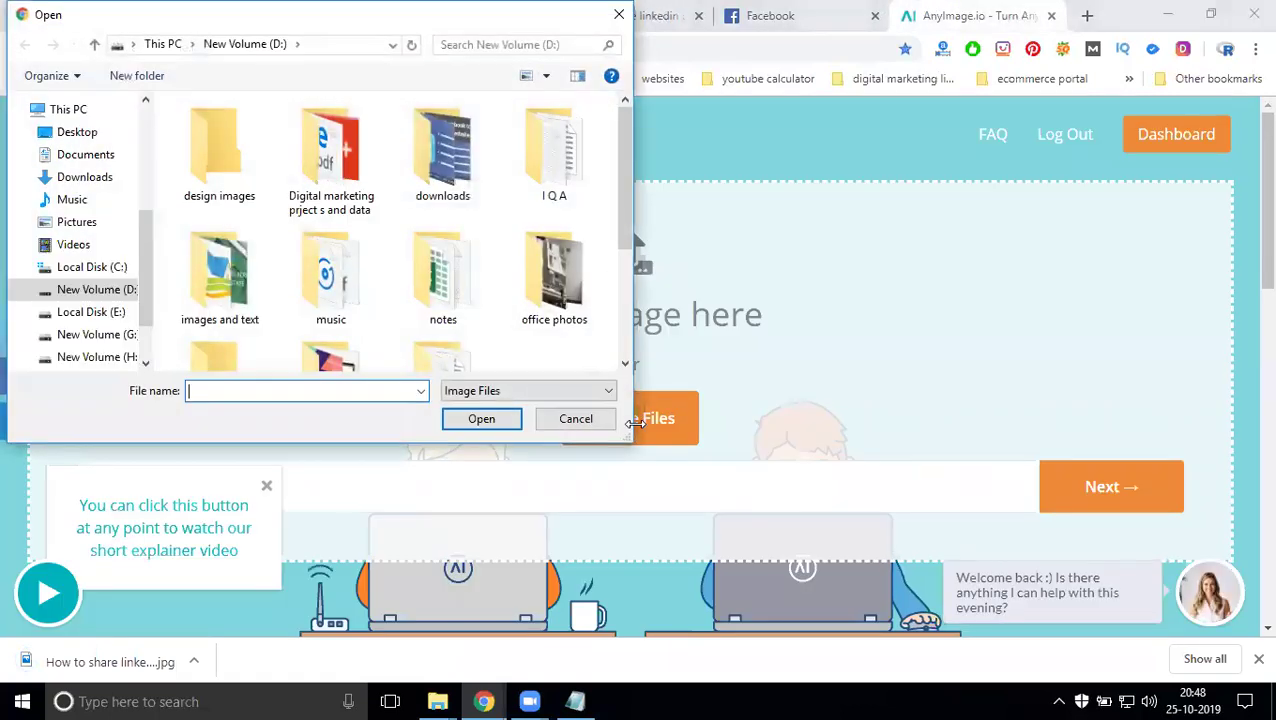
{"action": "double_click", "coordinate": [220, 160]}
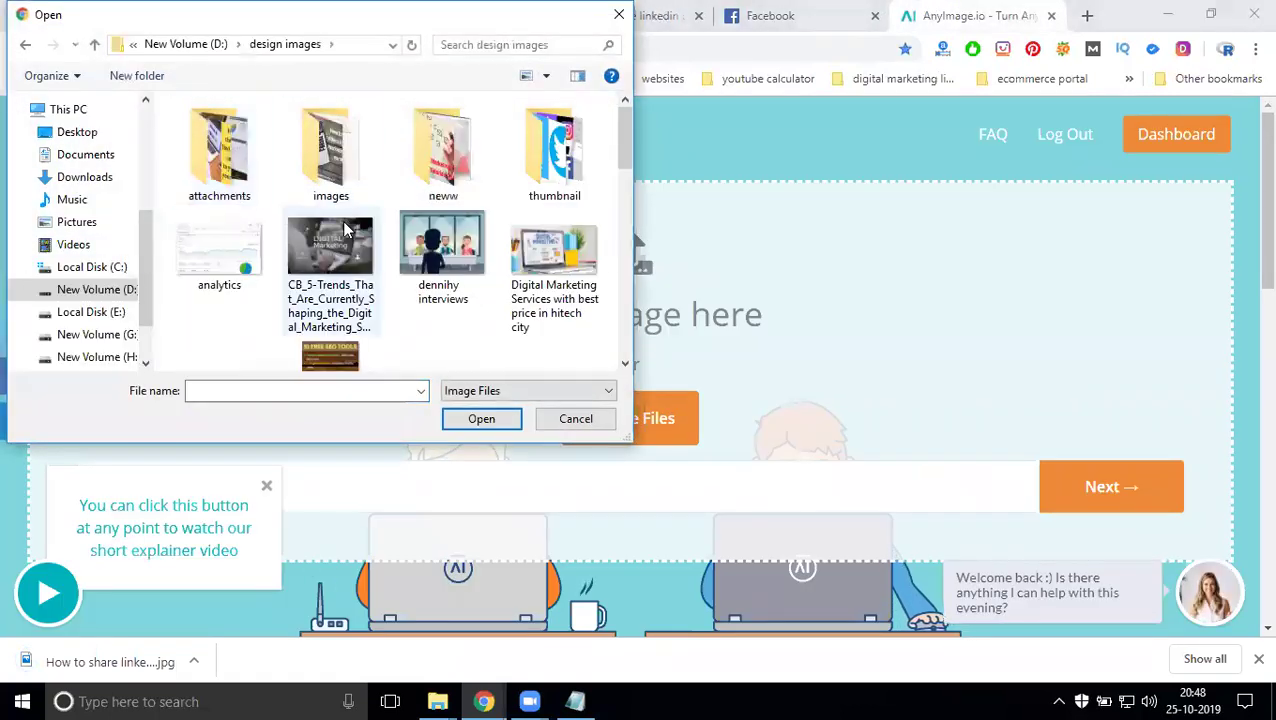
{"action": "scroll", "coordinate": [350, 228], "scroll_direction": "down", "scroll_amount": 5}
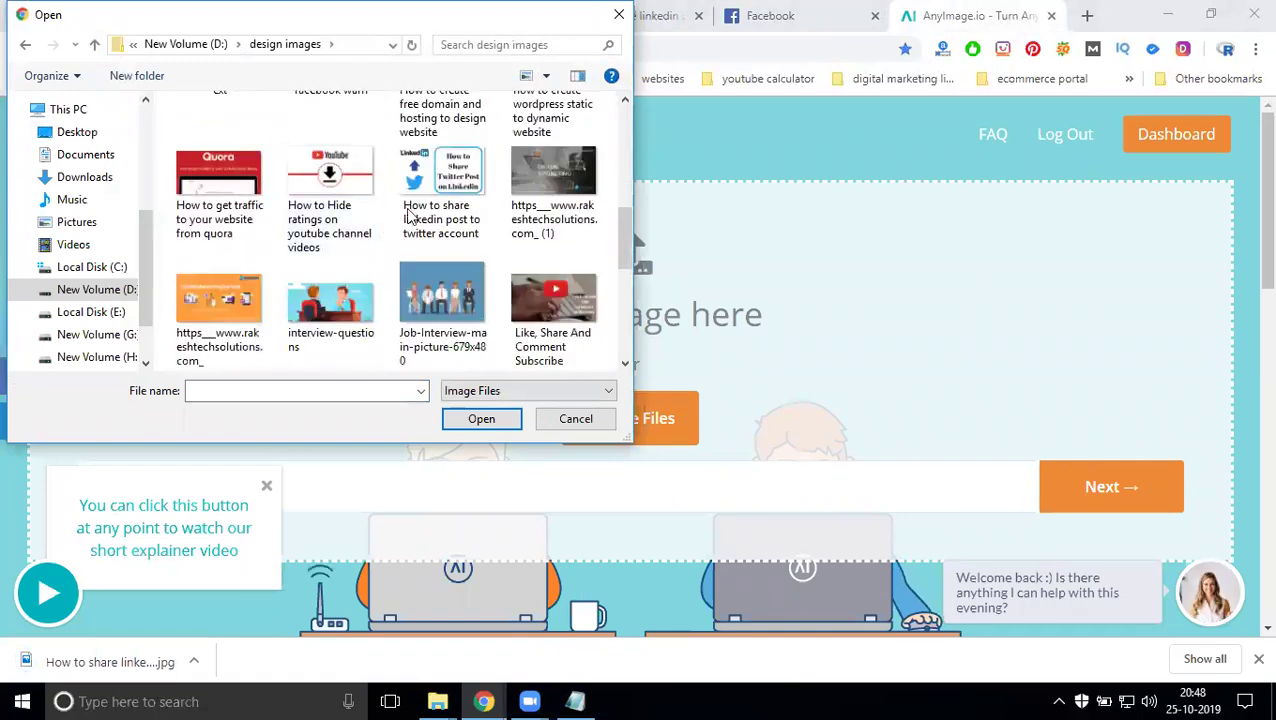
{"action": "double_click", "coordinate": [436, 212]}
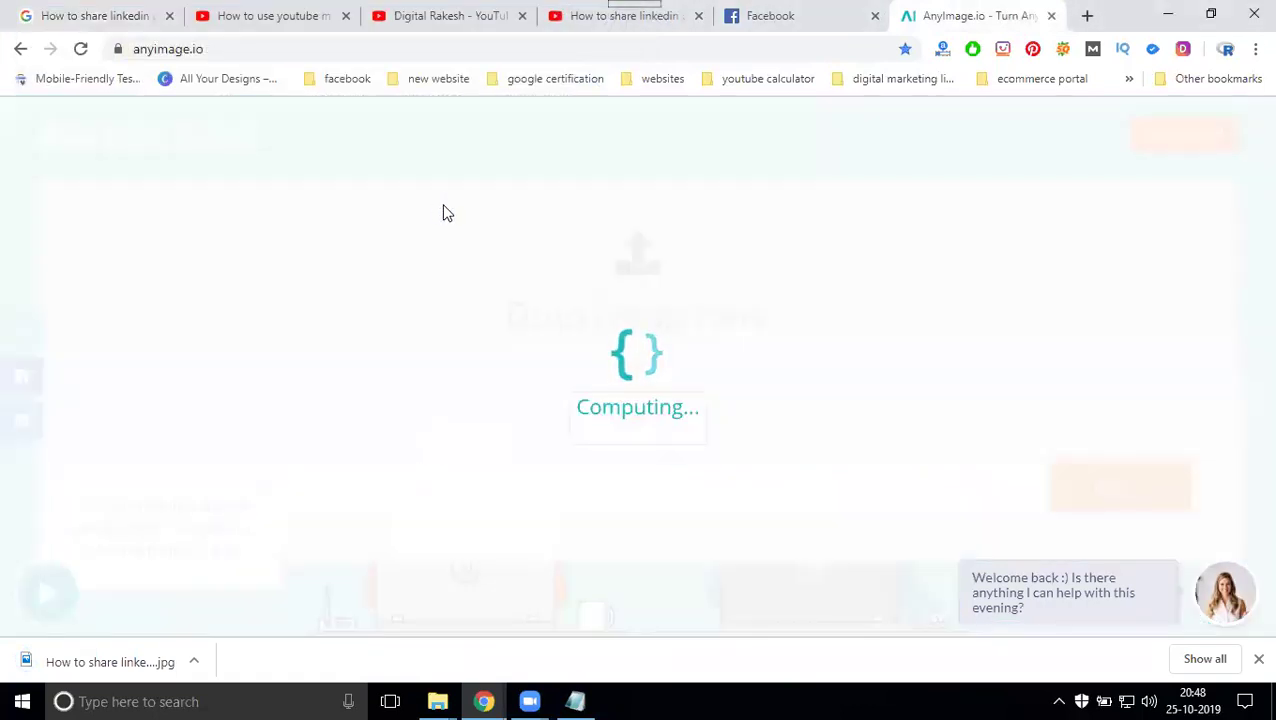
{"action": "left_click", "coordinate": [91, 14]}
{"action": "left_click", "coordinate": [163, 189]}
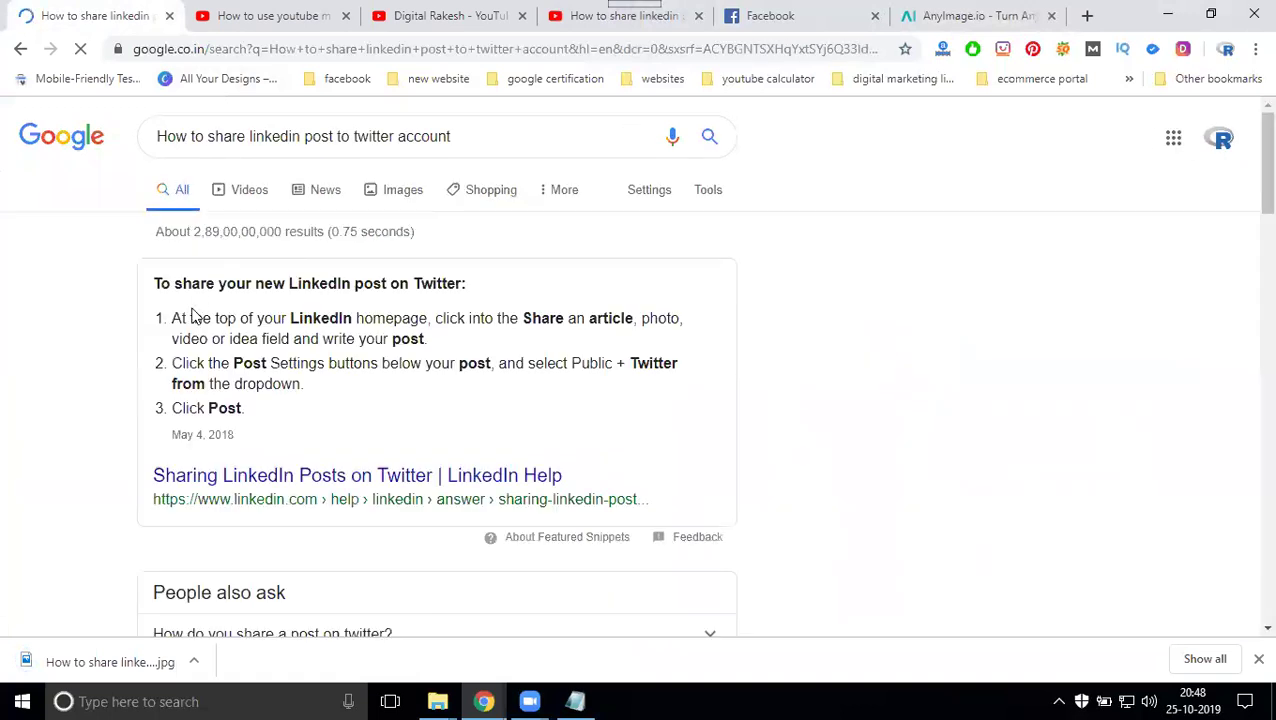
Step: Scroll to the LinkedIn Help result and select its title 'Sharing LinkedIn Posts on Twitter'
{"action": "scroll", "coordinate": [193, 314], "scroll_direction": "down", "scroll_amount": 2}
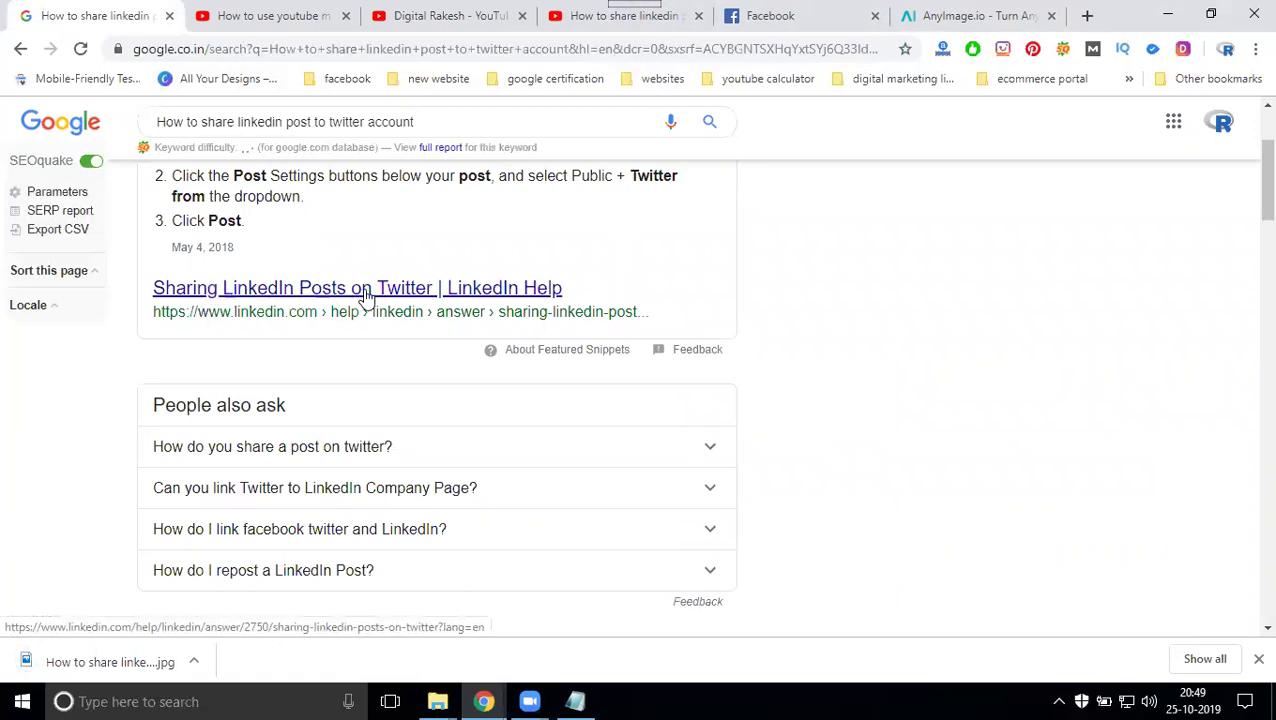
{"action": "scroll", "coordinate": [370, 297], "scroll_direction": "down", "scroll_amount": 1}
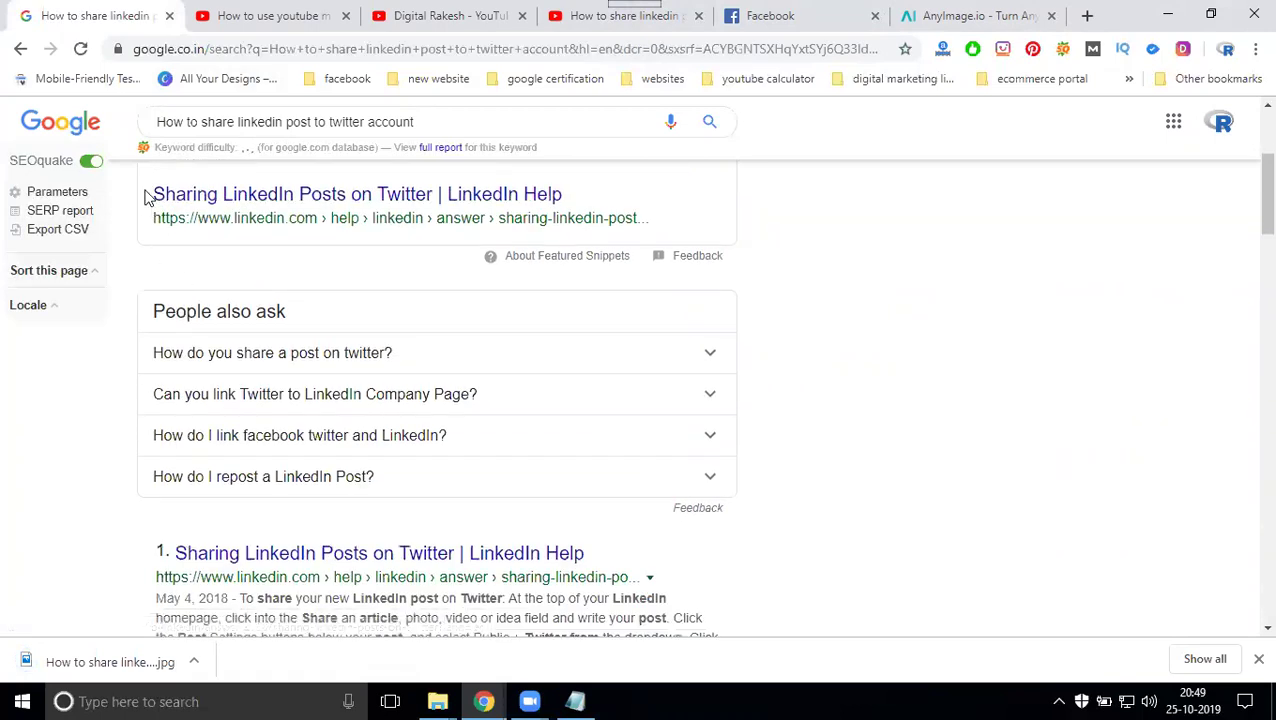
{"action": "left_click_drag", "start_coordinate": [148, 194], "coordinate": [437, 194]}
{"action": "key", "text": "ctrl+c"}
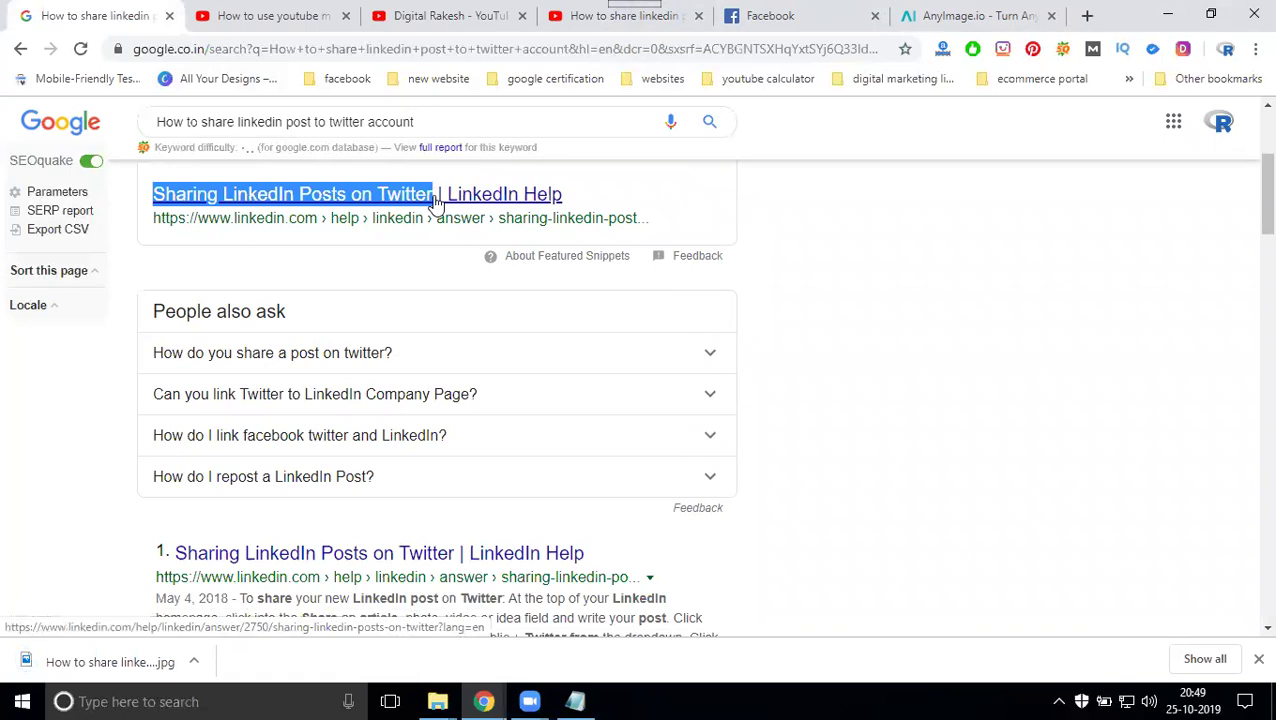
Step: Paste 'Sharing LinkedIn Posts on Twitter' as the AnyImage.io card title
{"action": "left_click", "coordinate": [975, 15]}
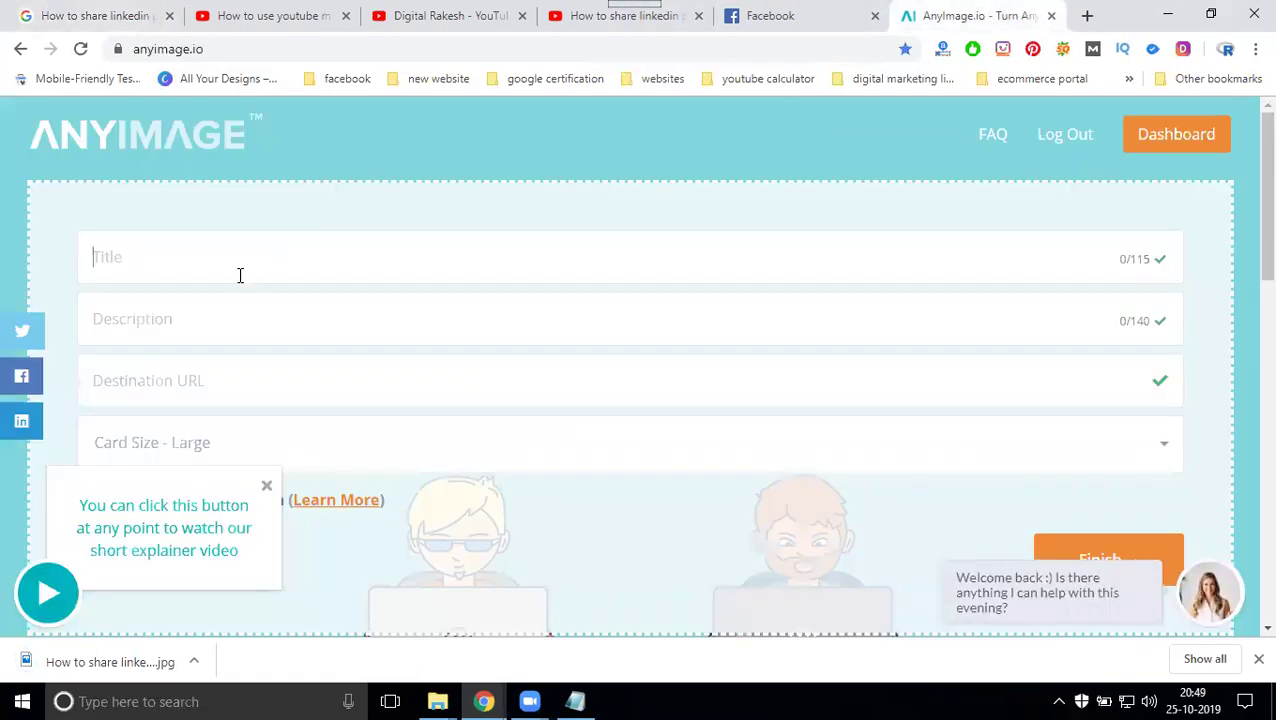
{"action": "left_click", "coordinate": [240, 275]}
{"action": "key", "text": "ctrl+v"}
Step: Write the description 'Watch this video…' around the pasted title, ending with 'account video tutorial by digit'
{"action": "type", "text": "W"}
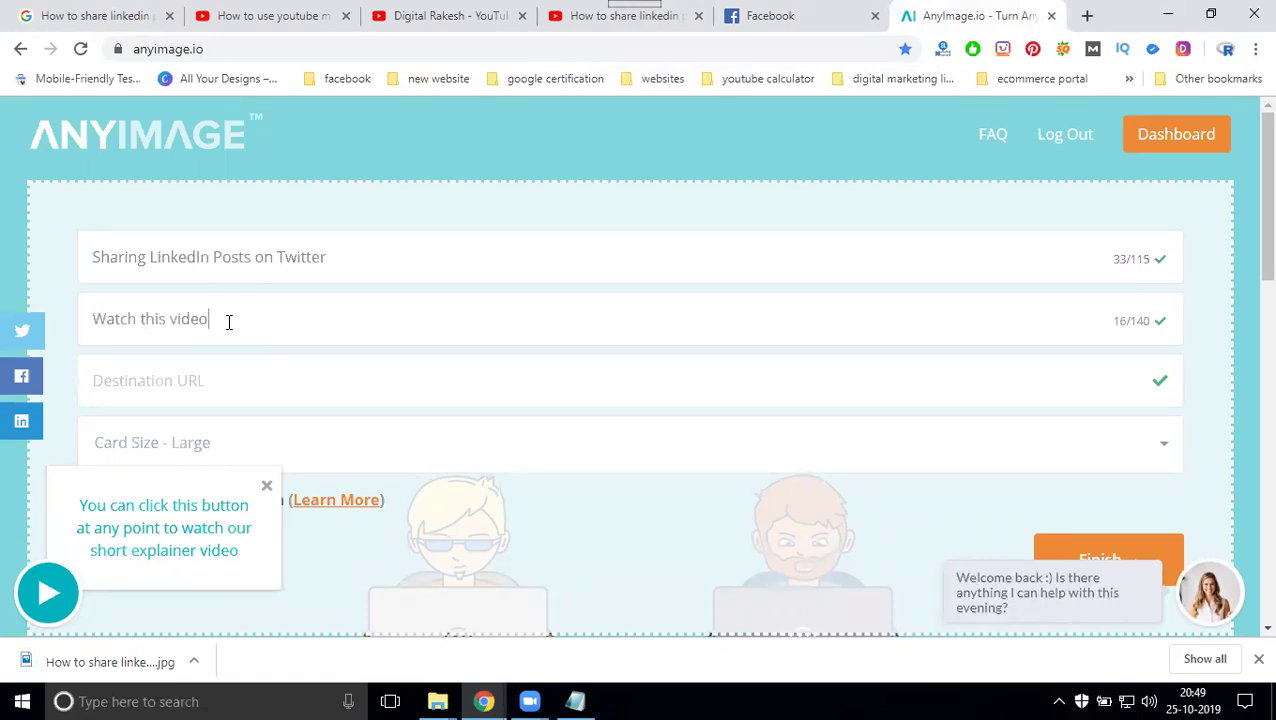
{"action": "type", "text": "atch this video"}
{"action": "key", "text": "ctrl+v"}
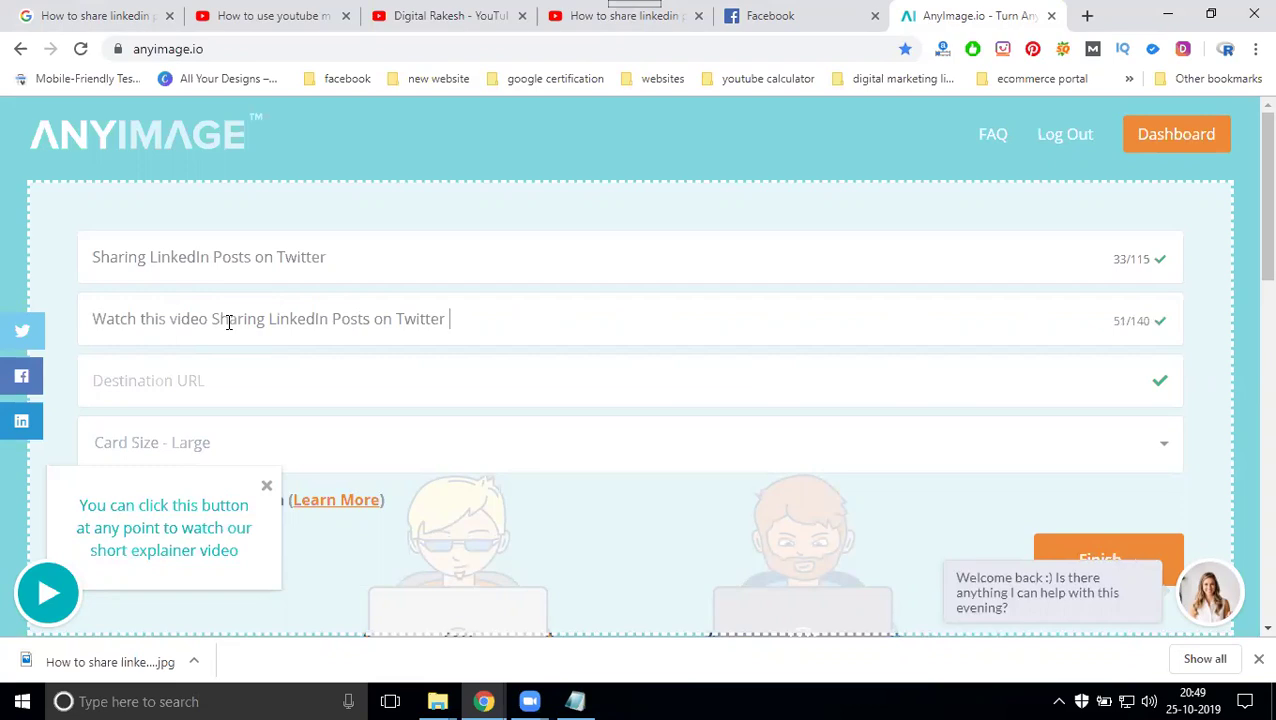
{"action": "type", "text": "account video"}
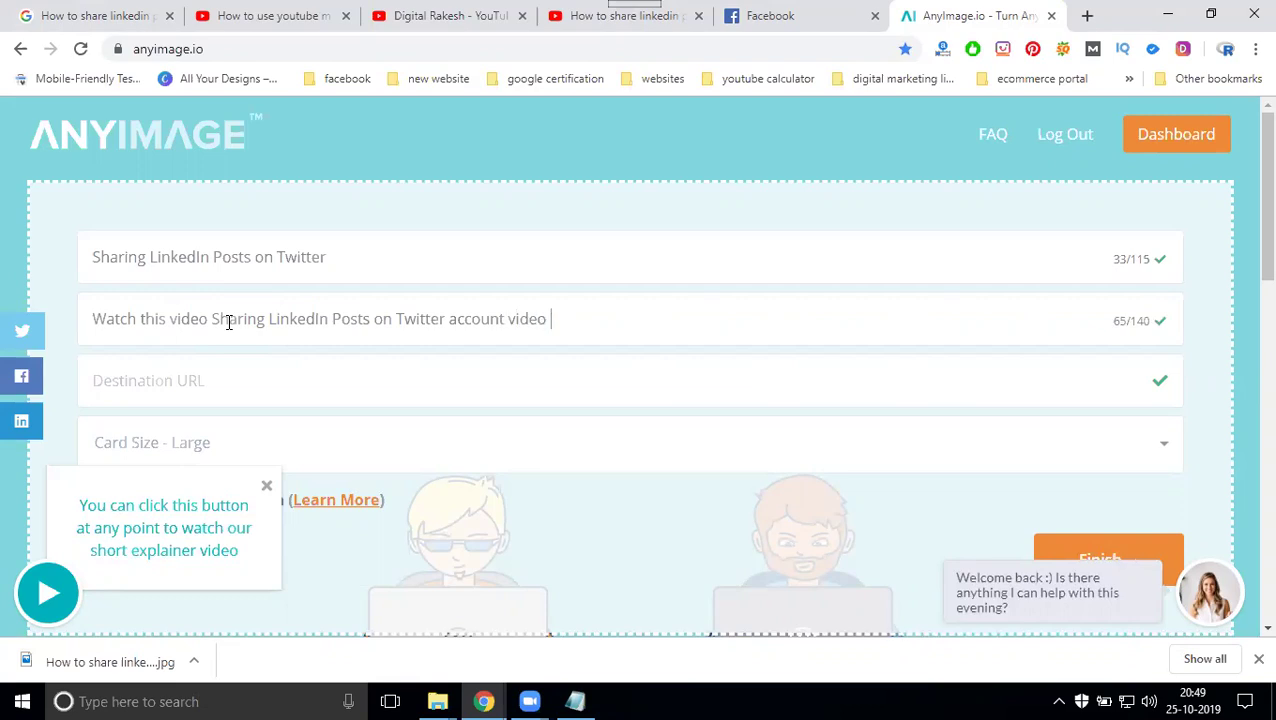
{"action": "type", "text": " tutorial by"}
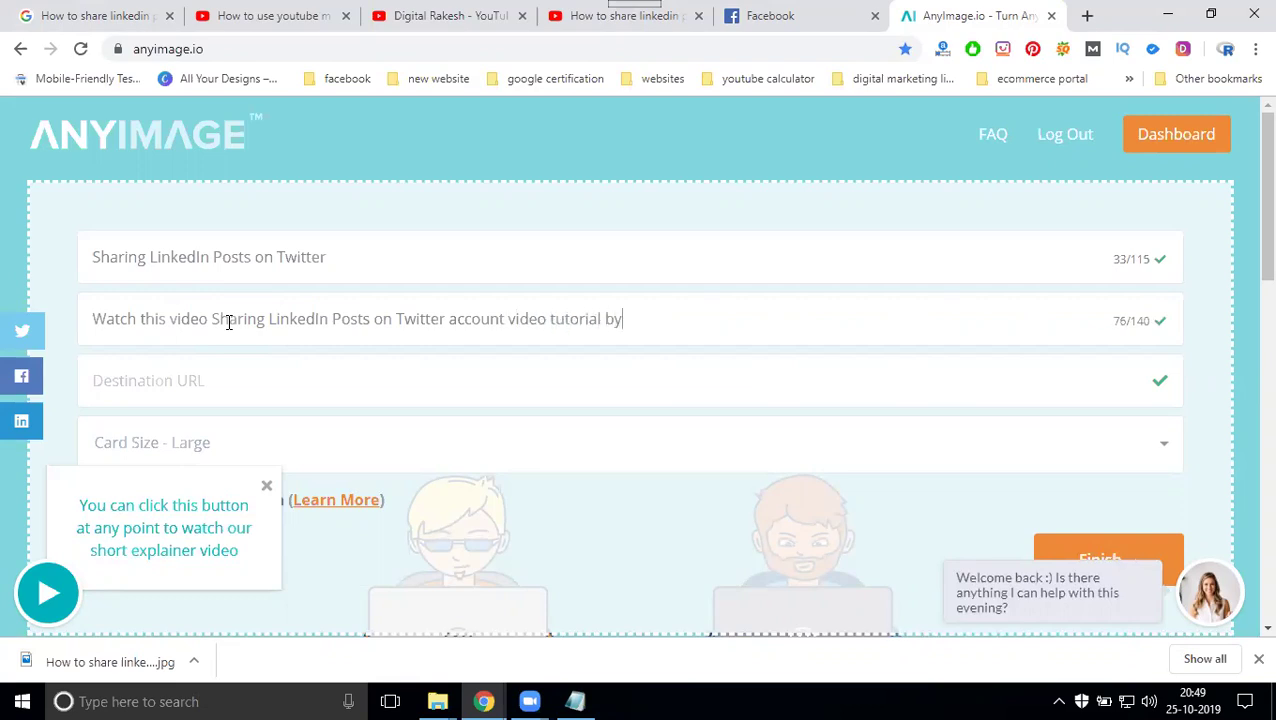
{"action": "type", "text": " digital rakesh"}
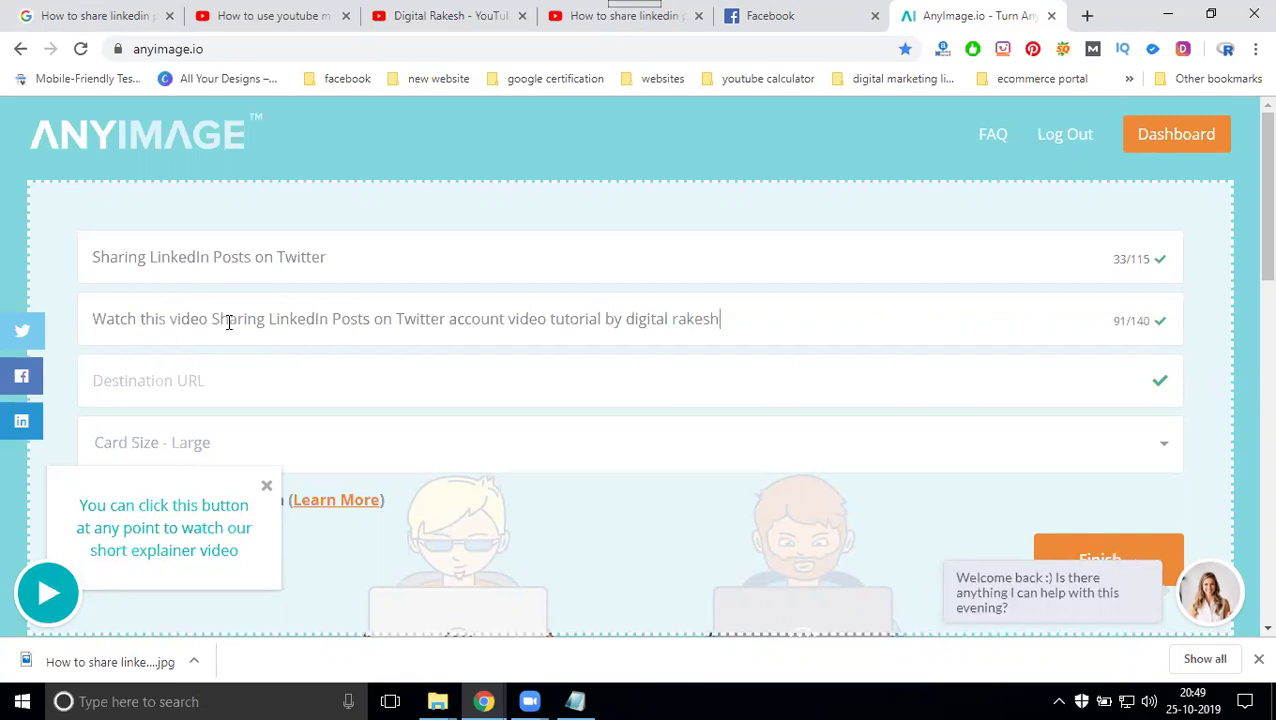
{"action": "key", "text": "ctrl+a"}
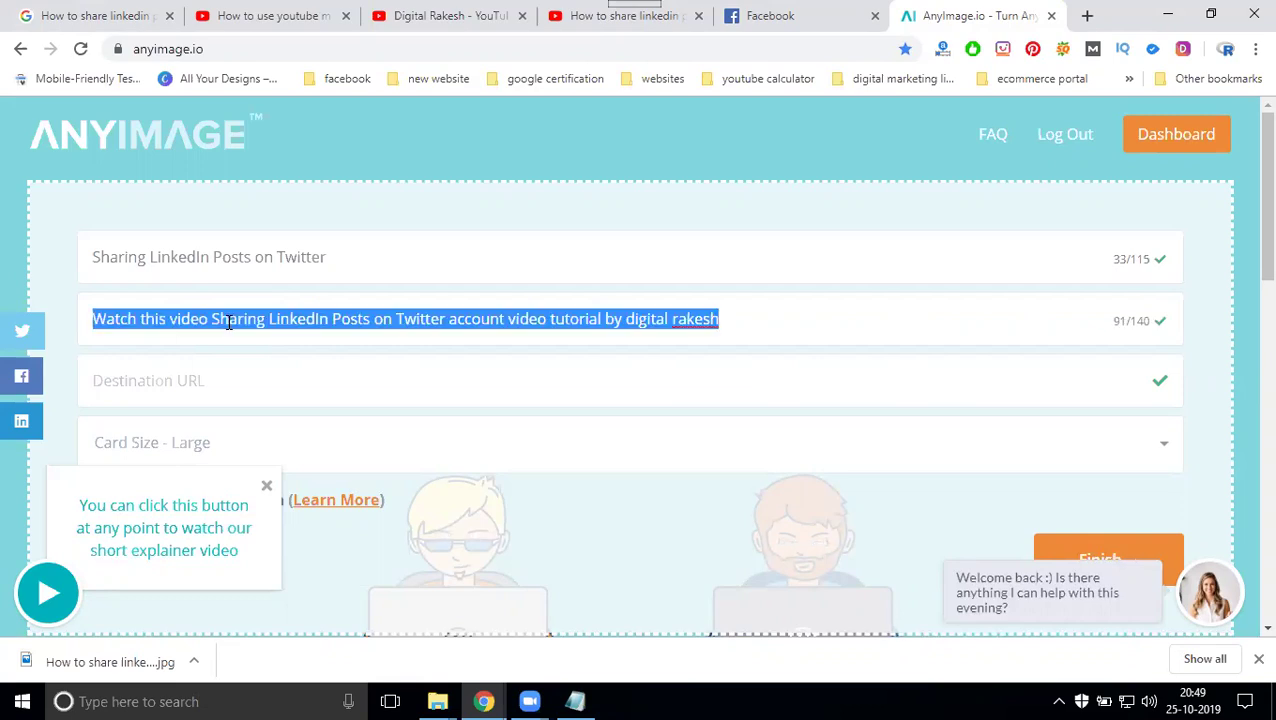
Step: Copy the YouTube video's web address into the card's Destination URL field
{"action": "left_click", "coordinate": [585, 20]}
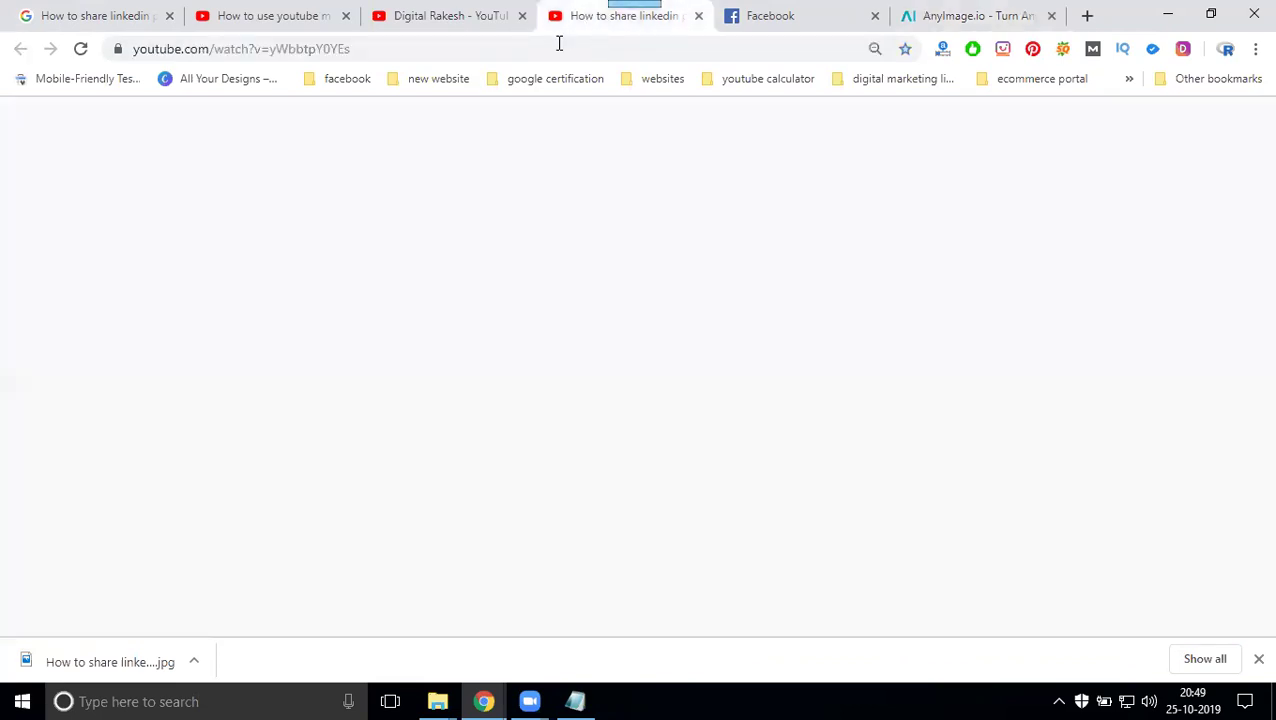
{"action": "left_click", "coordinate": [553, 47]}
{"action": "key", "text": "ctrl+c"}
{"action": "left_click", "coordinate": [910, 15]}
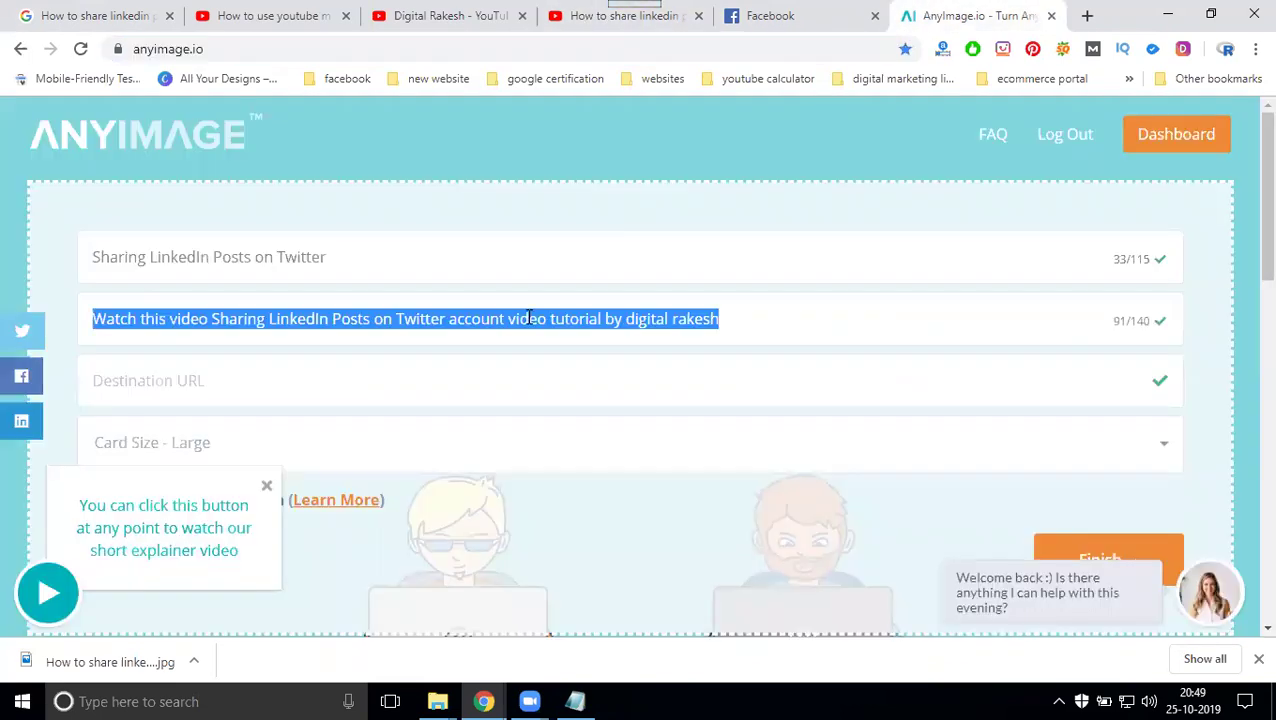
{"action": "left_click", "coordinate": [444, 391]}
{"action": "key", "text": "ctrl+v"}
Step: Check the channel's video list, then return to the card title to append 'profile'
{"action": "left_click", "coordinate": [465, 14]}
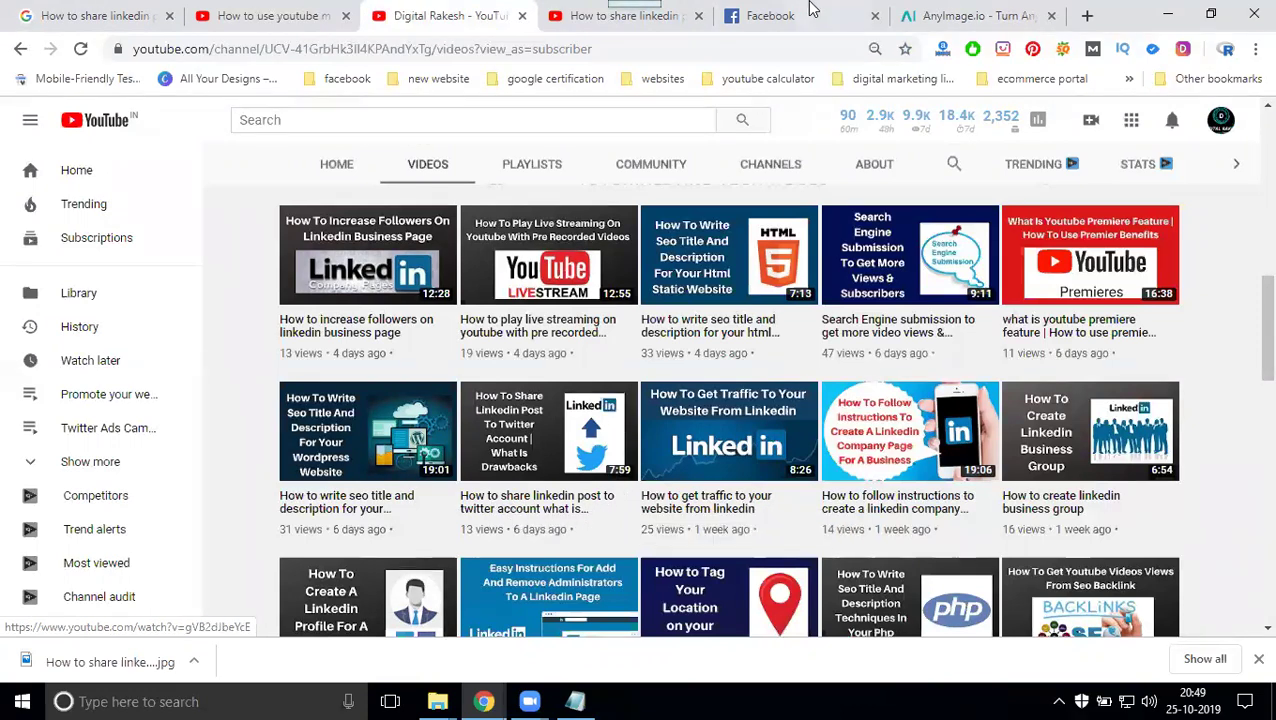
{"action": "left_click", "coordinate": [965, 16]}
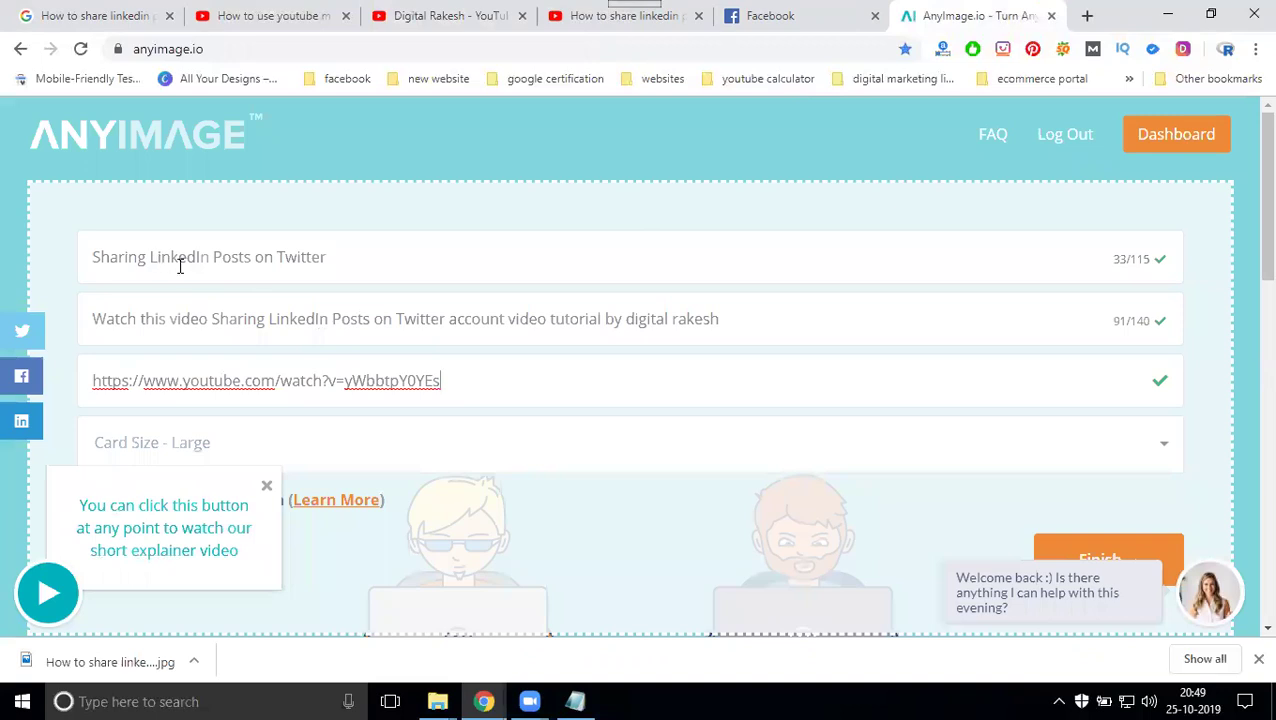
{"action": "left_click", "coordinate": [397, 266]}
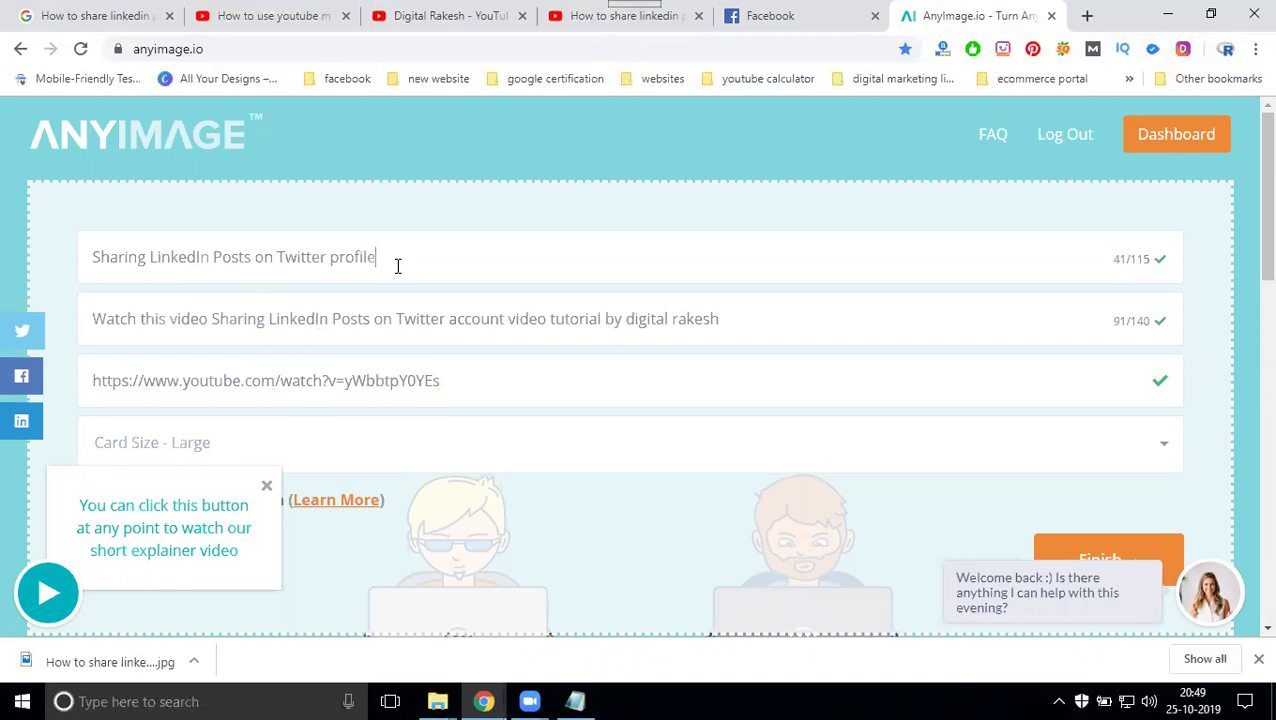
{"action": "triple_click", "coordinate": [432, 326]}
{"action": "key", "text": "ctrl+c"}
{"action": "scroll", "coordinate": [960, 352], "scroll_direction": "down", "scroll_amount": 2}
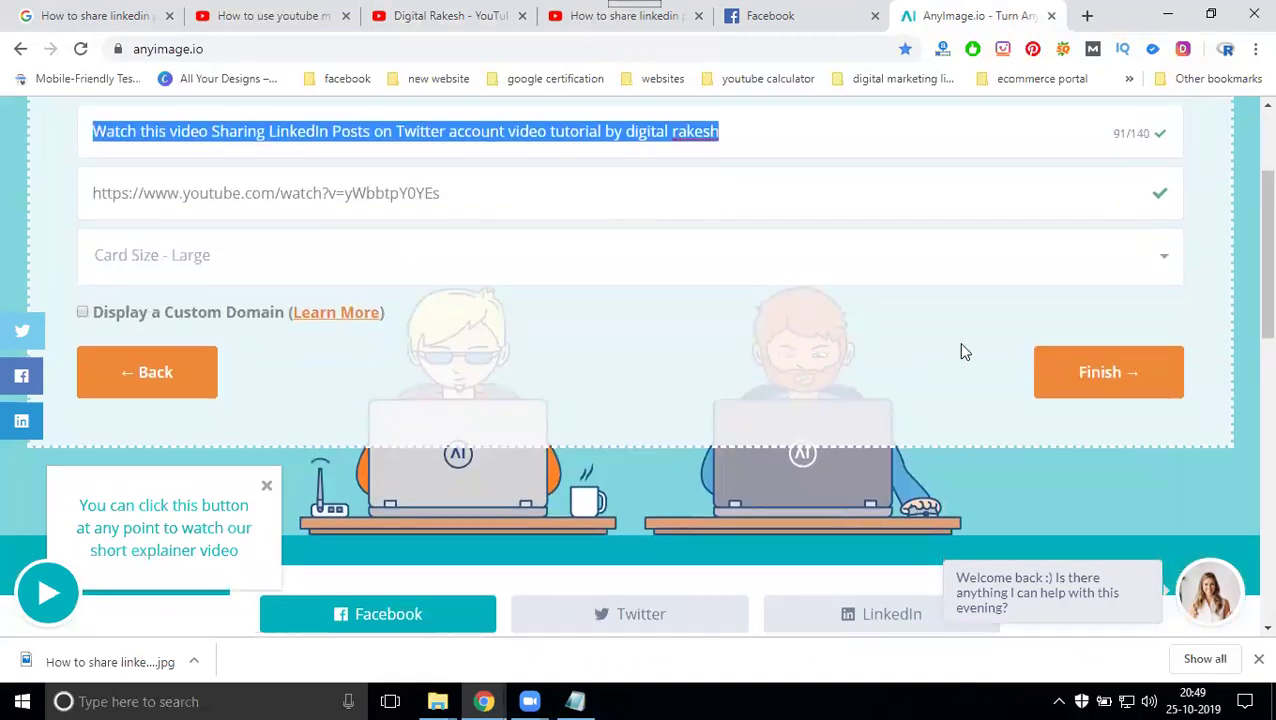
{"action": "left_click", "coordinate": [1092, 370]}
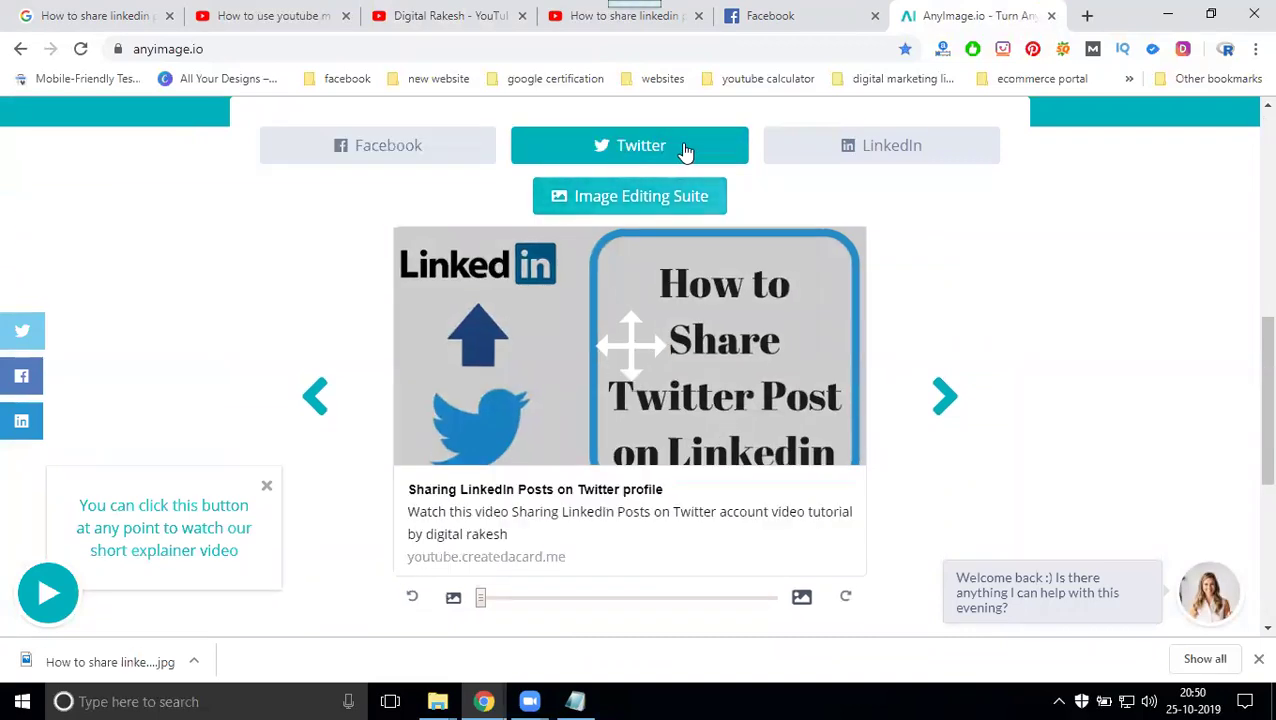
{"action": "left_click", "coordinate": [836, 147]}
{"action": "left_click", "coordinate": [447, 152]}
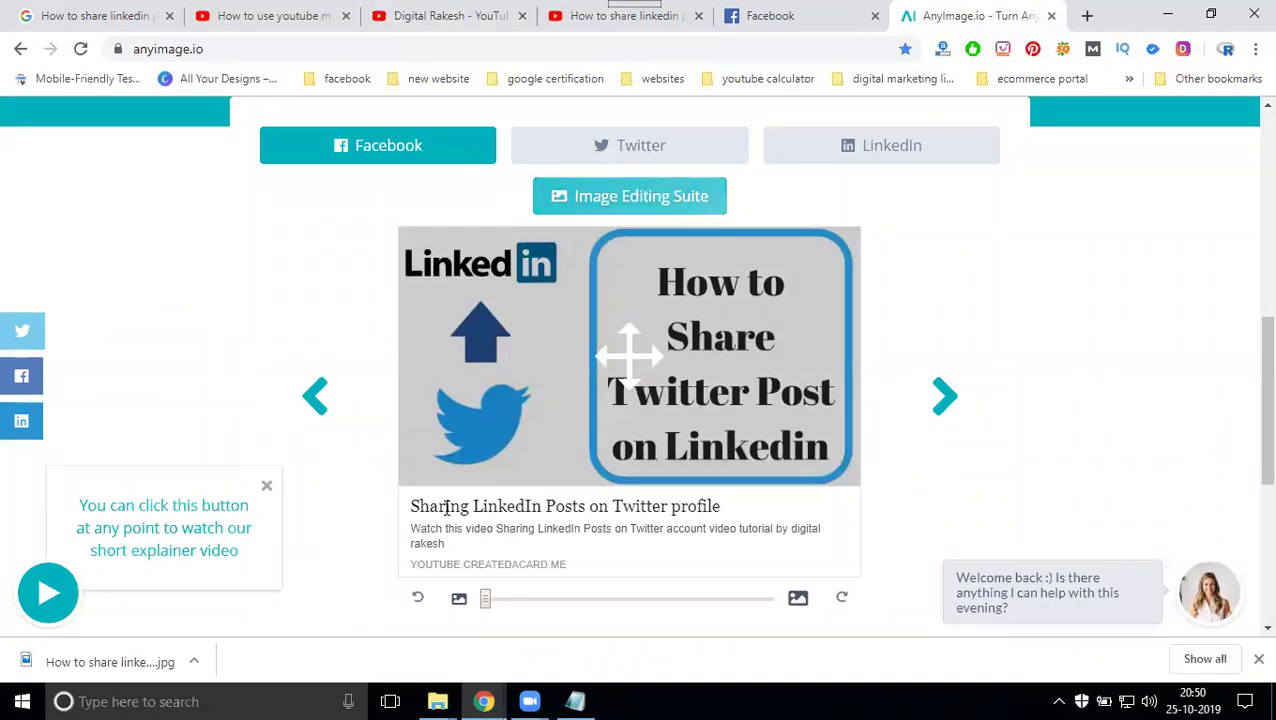
{"action": "scroll", "coordinate": [369, 480], "scroll_direction": "up", "scroll_amount": 6}
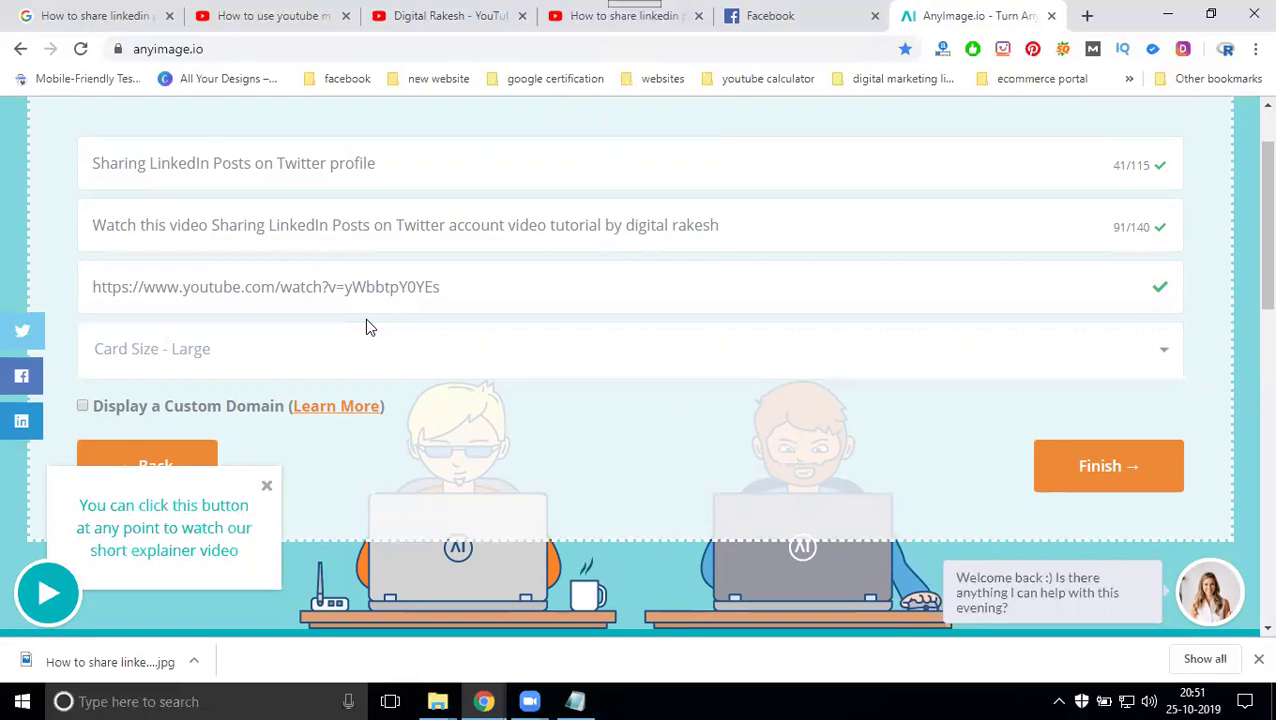
Step: Save the card as youtube.sharedthis.top/mp1AS and try a Facebook share, dismissing its error
{"action": "left_click", "coordinate": [1120, 461]}
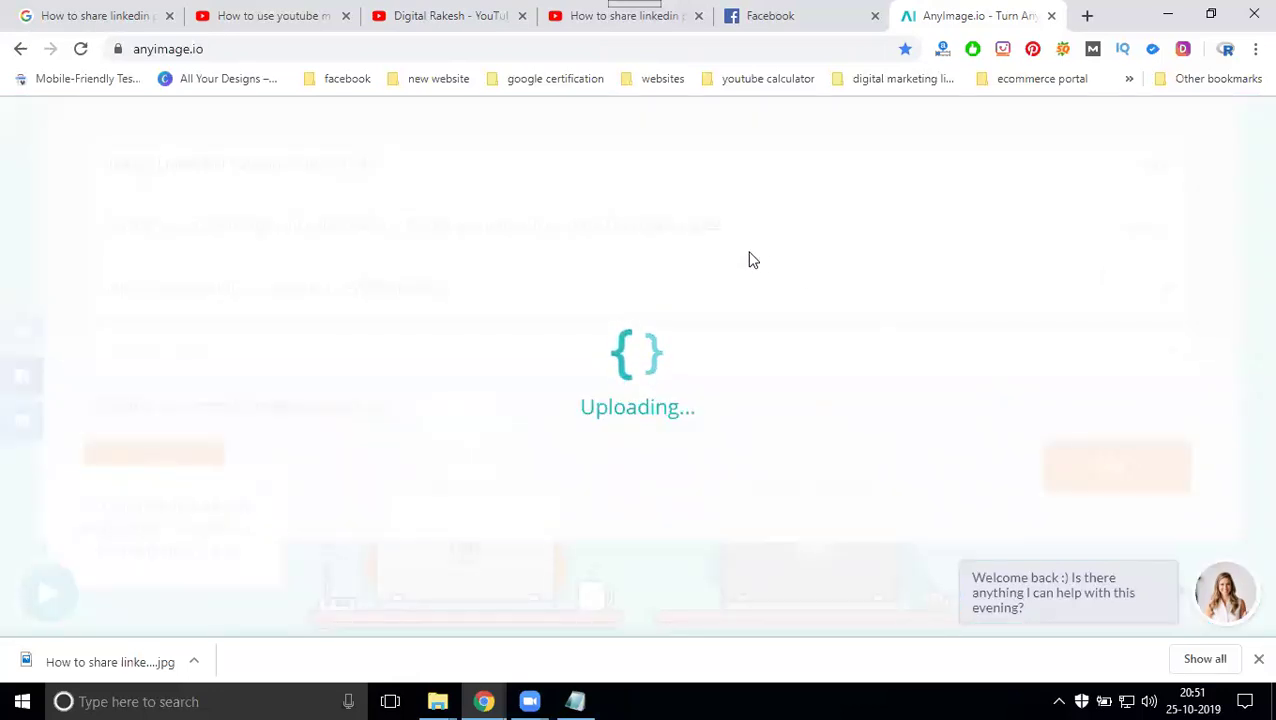
{"action": "left_click", "coordinate": [619, 431]}
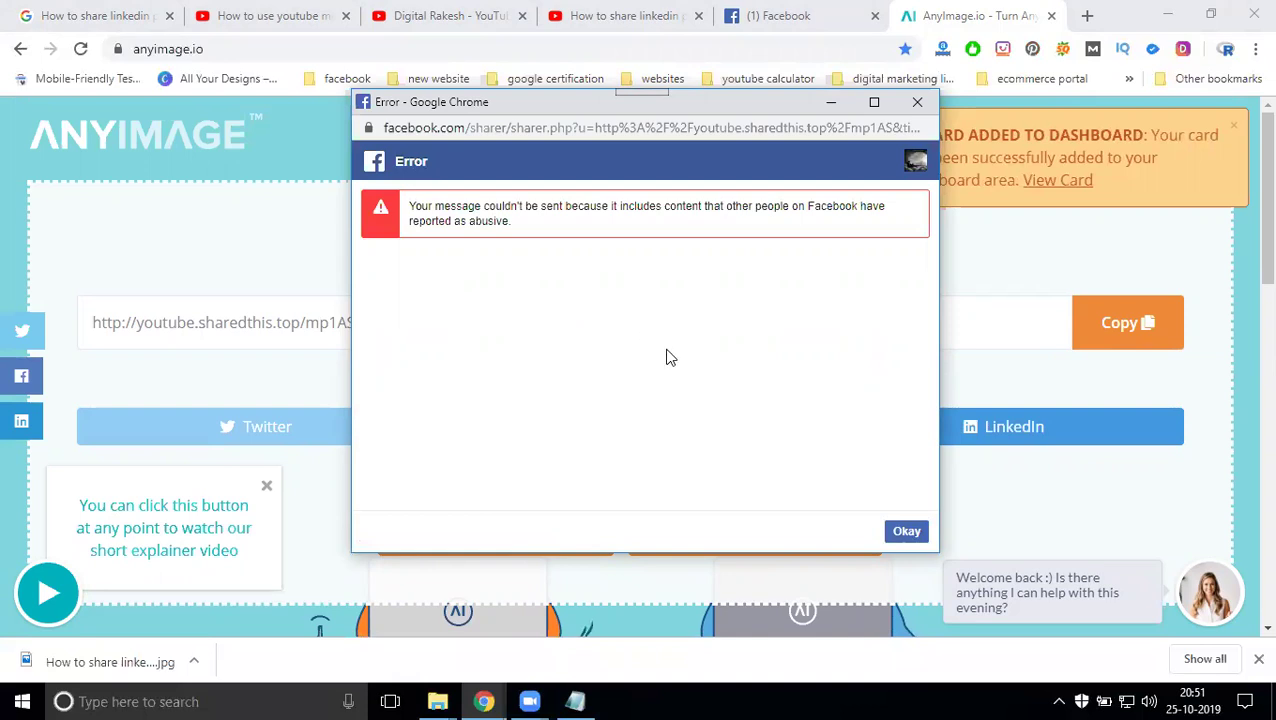
{"action": "left_click", "coordinate": [905, 533]}
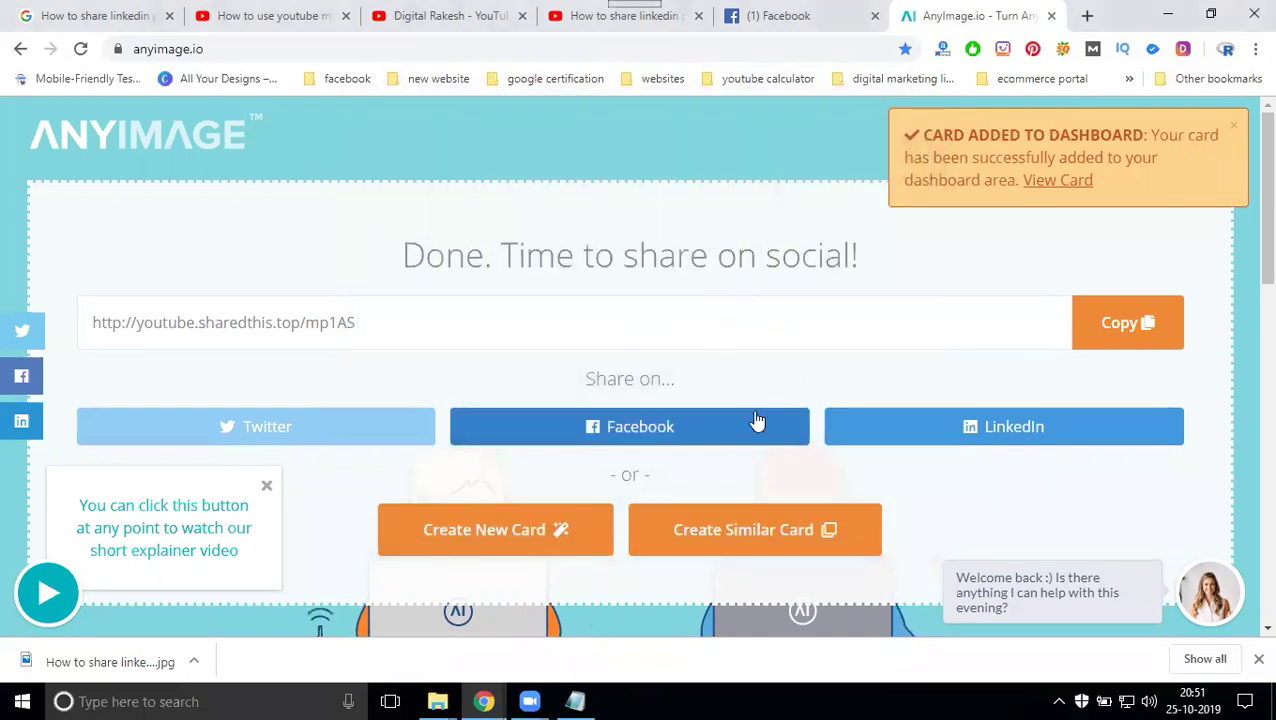
Step: Tweet the card description followed by ' - ' and the short link
{"action": "left_click", "coordinate": [268, 422]}
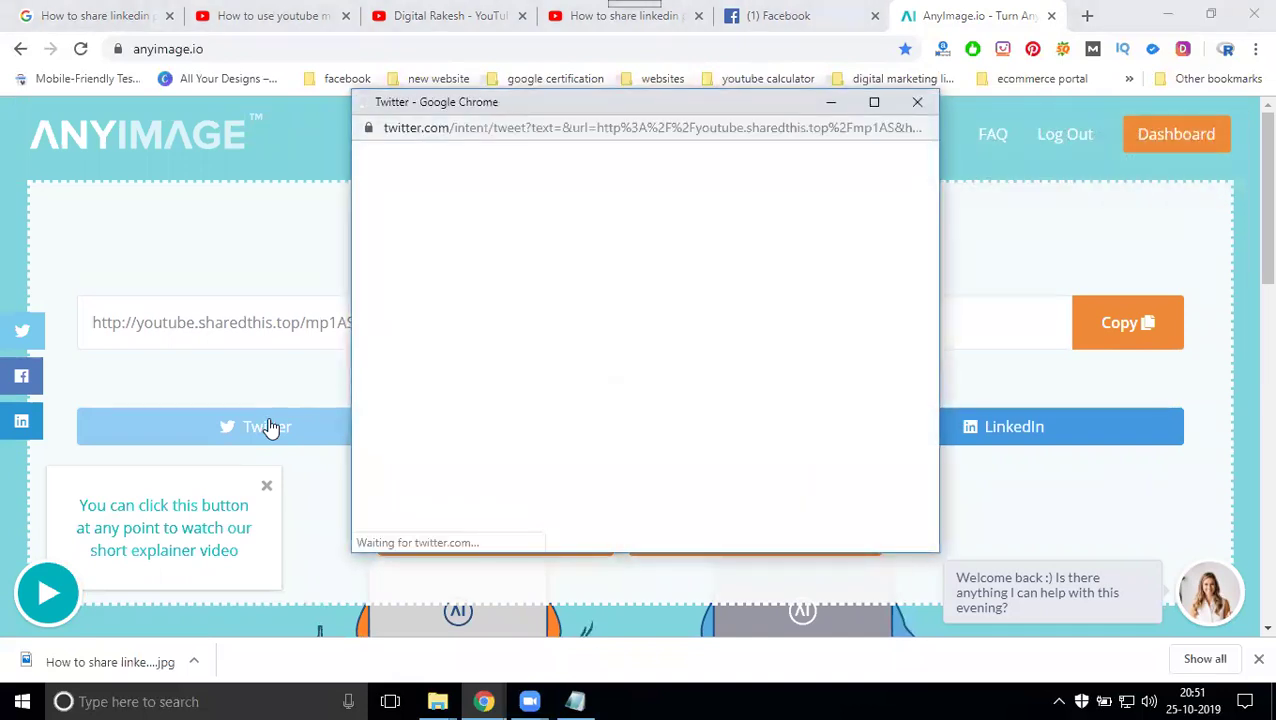
{"action": "key", "text": "ctrl+v"}
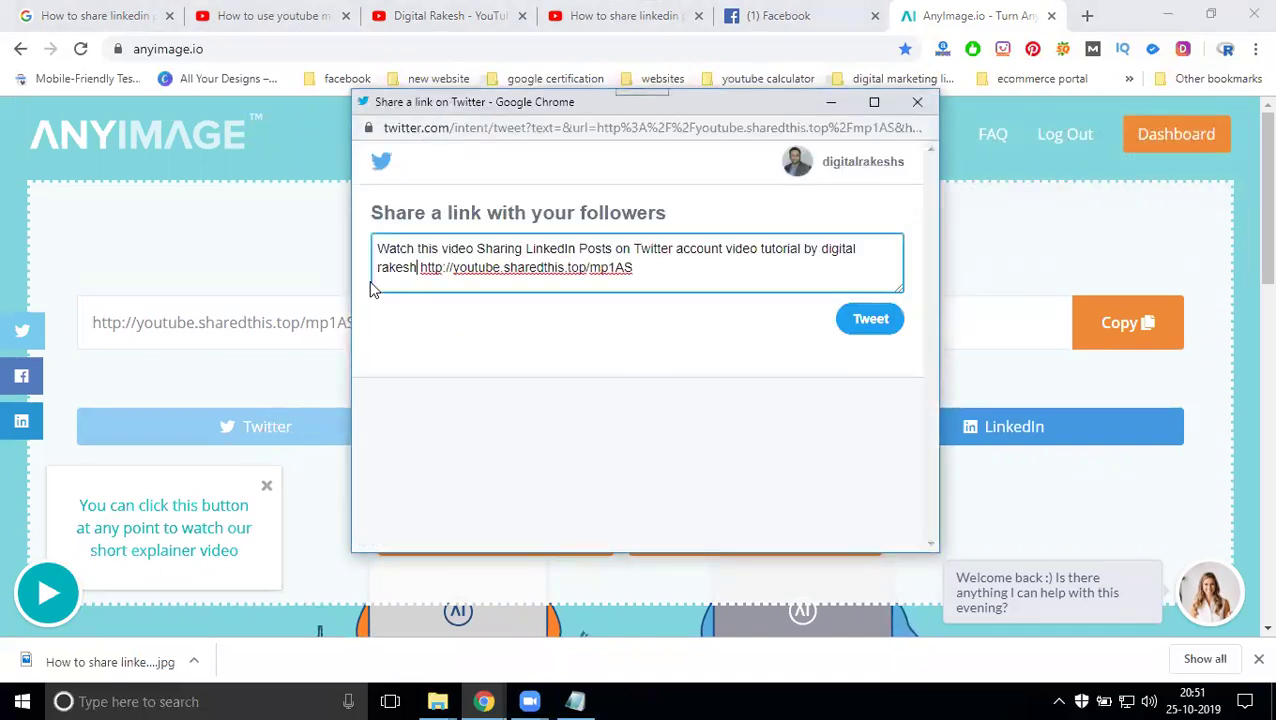
{"action": "type", "text": "-"}
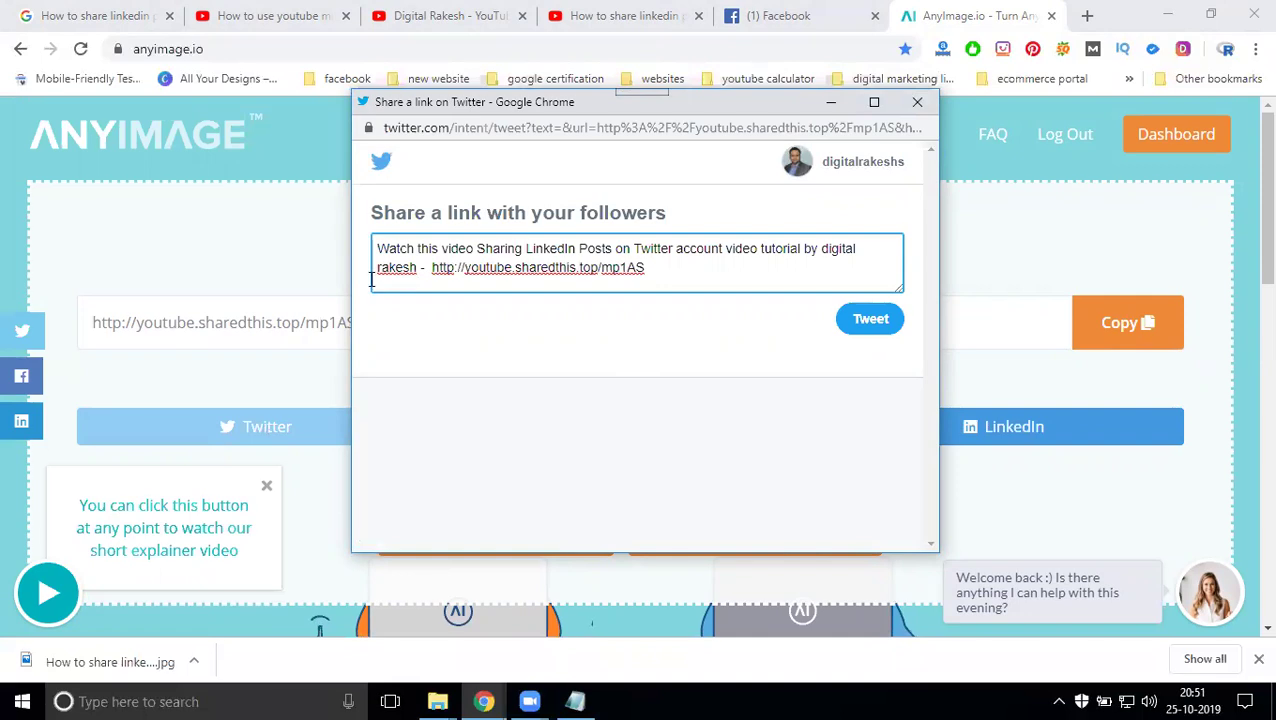
{"action": "left_click", "coordinate": [887, 322]}
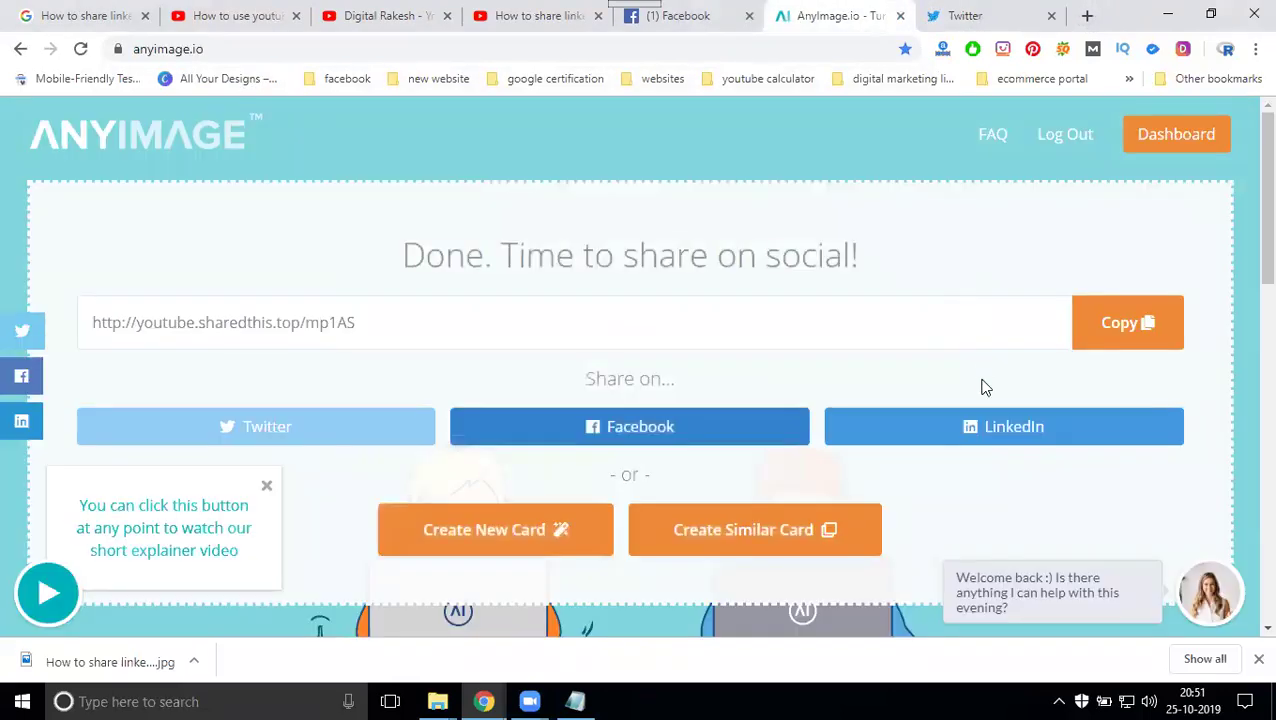
Step: Share the card in a new LinkedIn post, pasting the description as its caption
{"action": "left_click", "coordinate": [979, 425]}
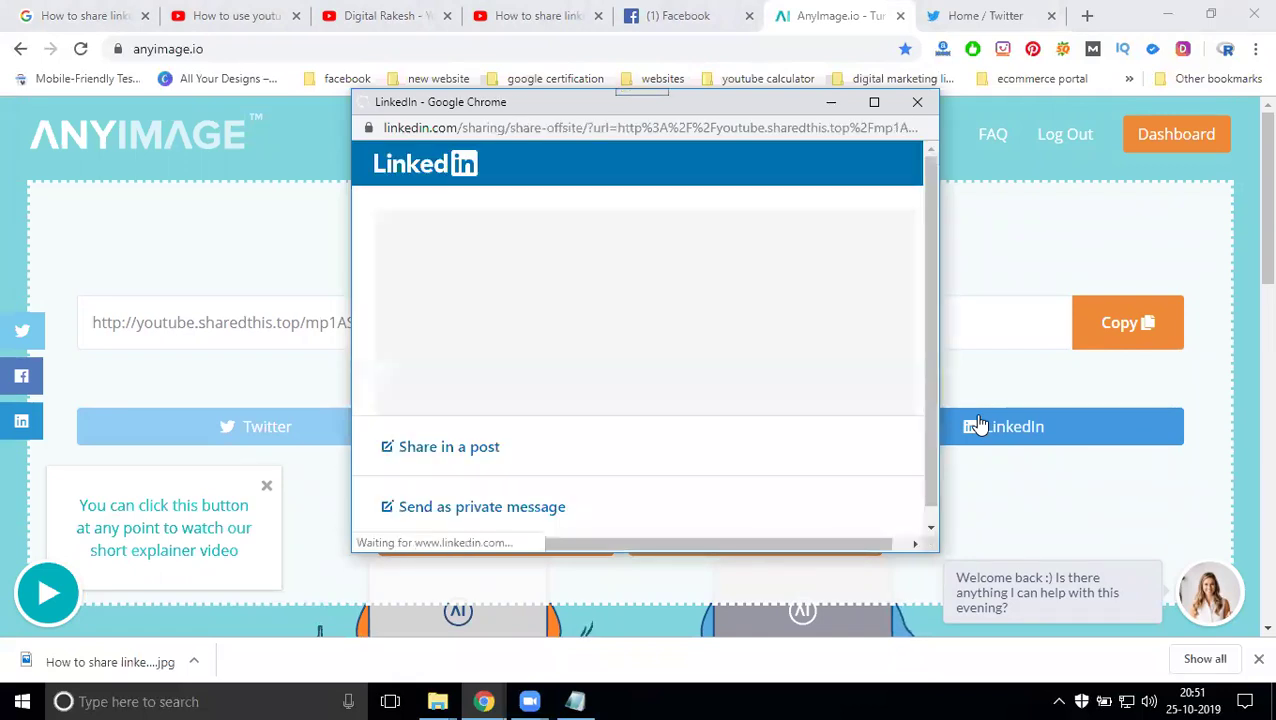
{"action": "left_click", "coordinate": [539, 460]}
{"action": "type", "text": "Watch this video Sharing LinkedIn Posts on Twitter account video tutorial by digital rakesh"}
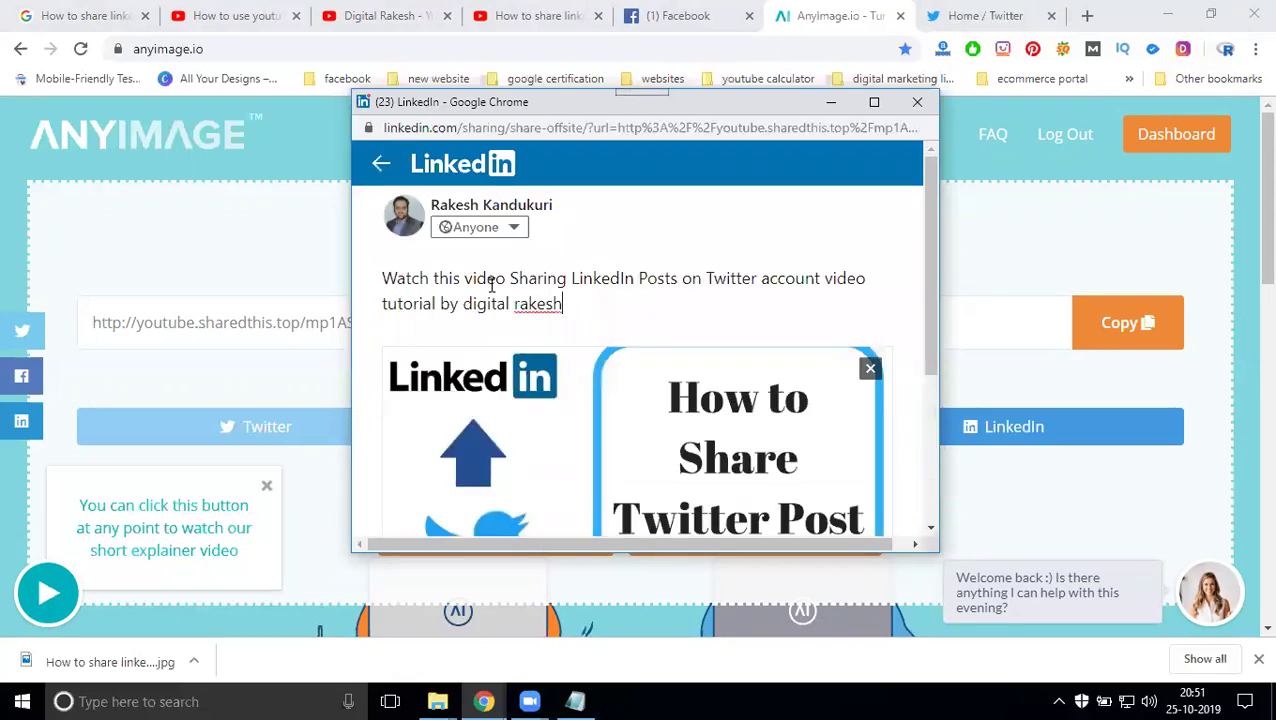
Step: Set the post's visibility to Anyone + Twitter and publish it
{"action": "left_click", "coordinate": [478, 237]}
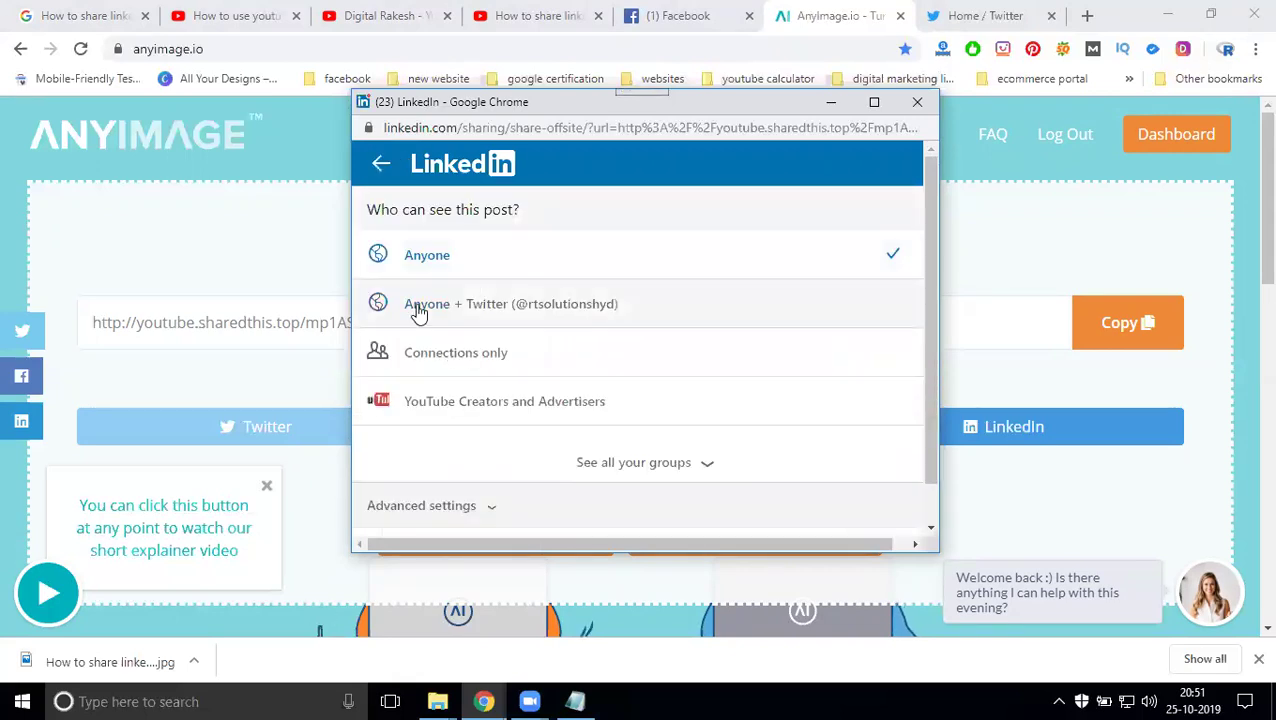
{"action": "left_click", "coordinate": [420, 310]}
{"action": "scroll", "coordinate": [800, 470], "scroll_direction": "down", "scroll_amount": 1}
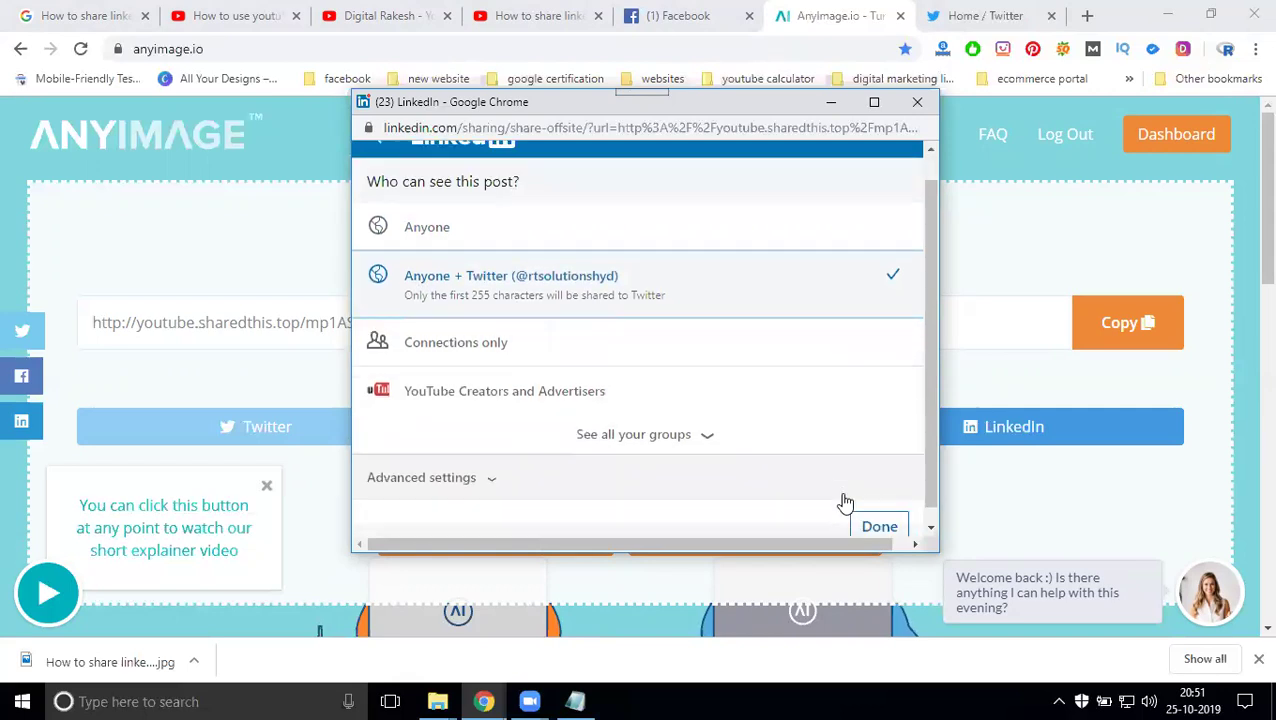
{"action": "left_click", "coordinate": [873, 511]}
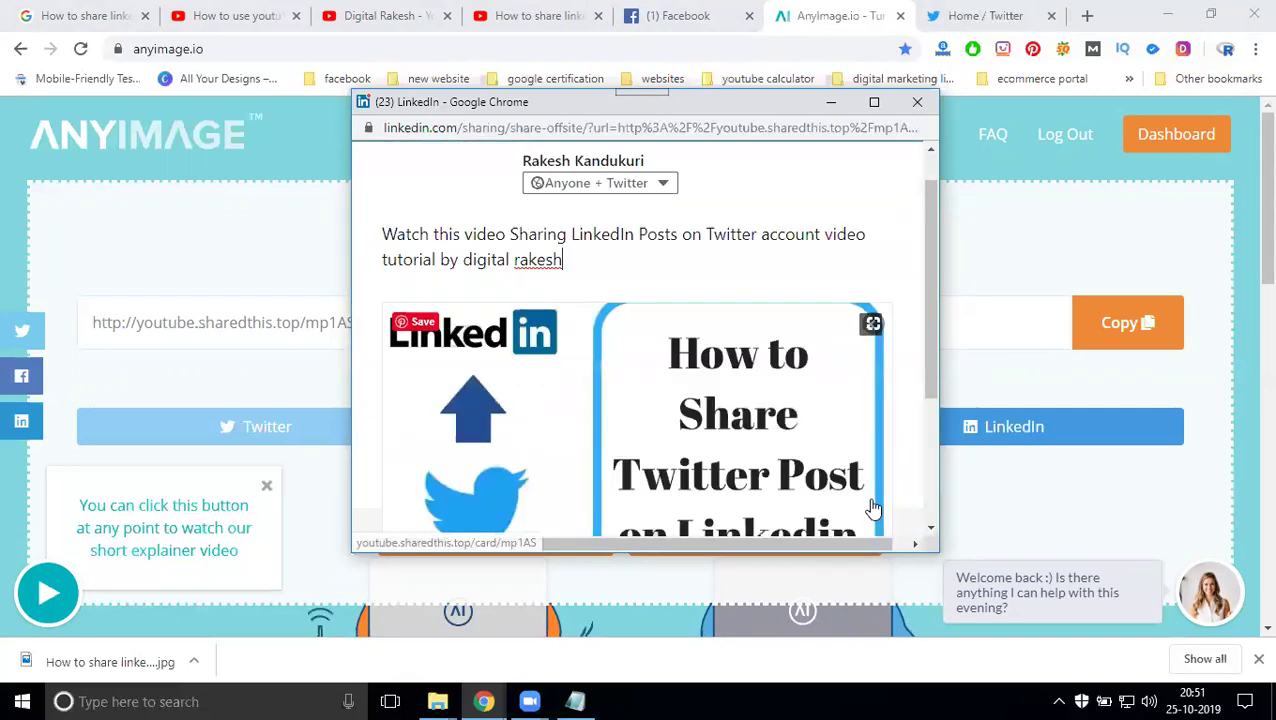
{"action": "scroll", "coordinate": [896, 483], "scroll_direction": "down", "scroll_amount": 3}
{"action": "left_click", "coordinate": [886, 506]}
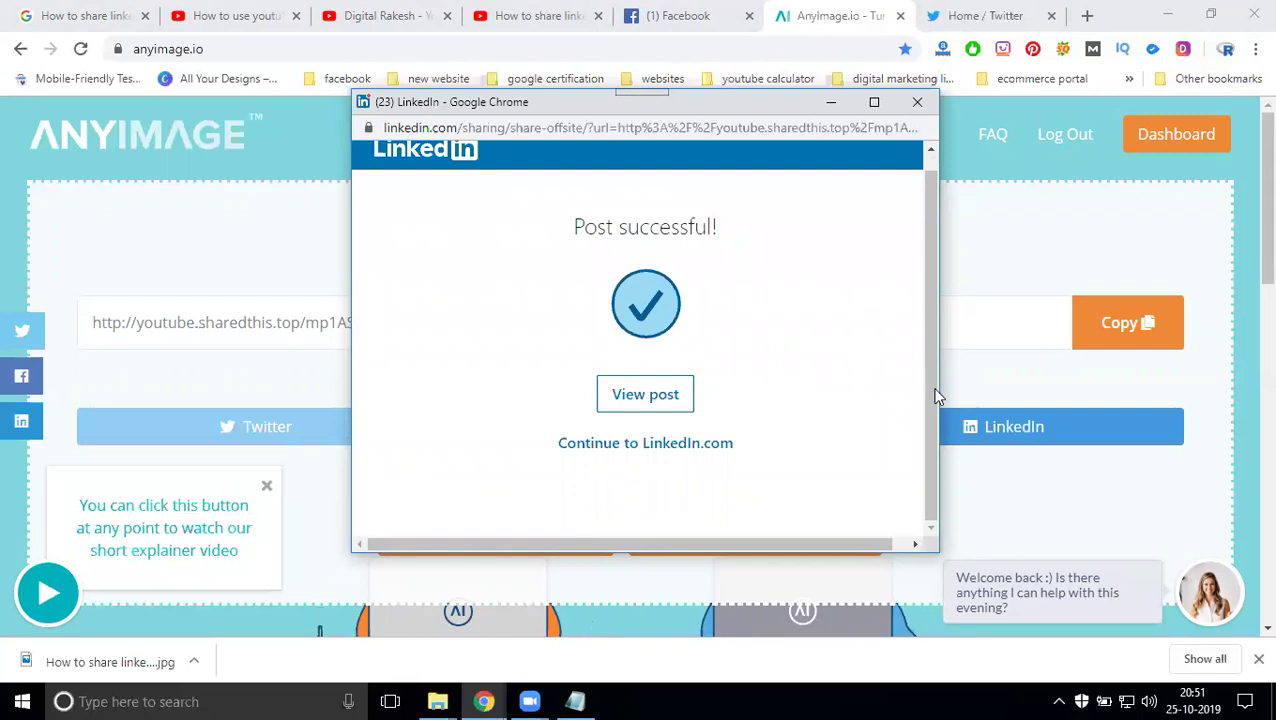
{"action": "left_click", "coordinate": [992, 18]}
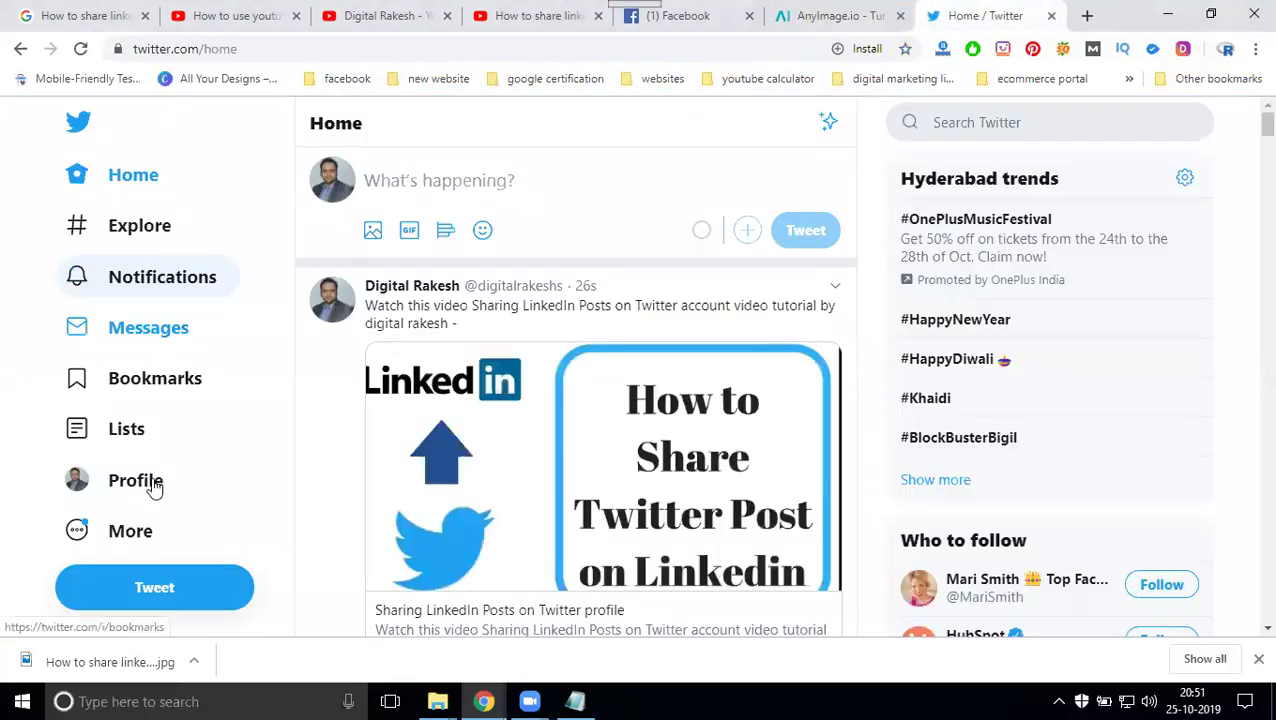
Step: Scroll the Twitter profile to the new card tweet, glancing at the YouTube videos page in between
{"action": "left_click", "coordinate": [150, 484]}
{"action": "scroll", "coordinate": [511, 395], "scroll_direction": "down", "scroll_amount": 3}
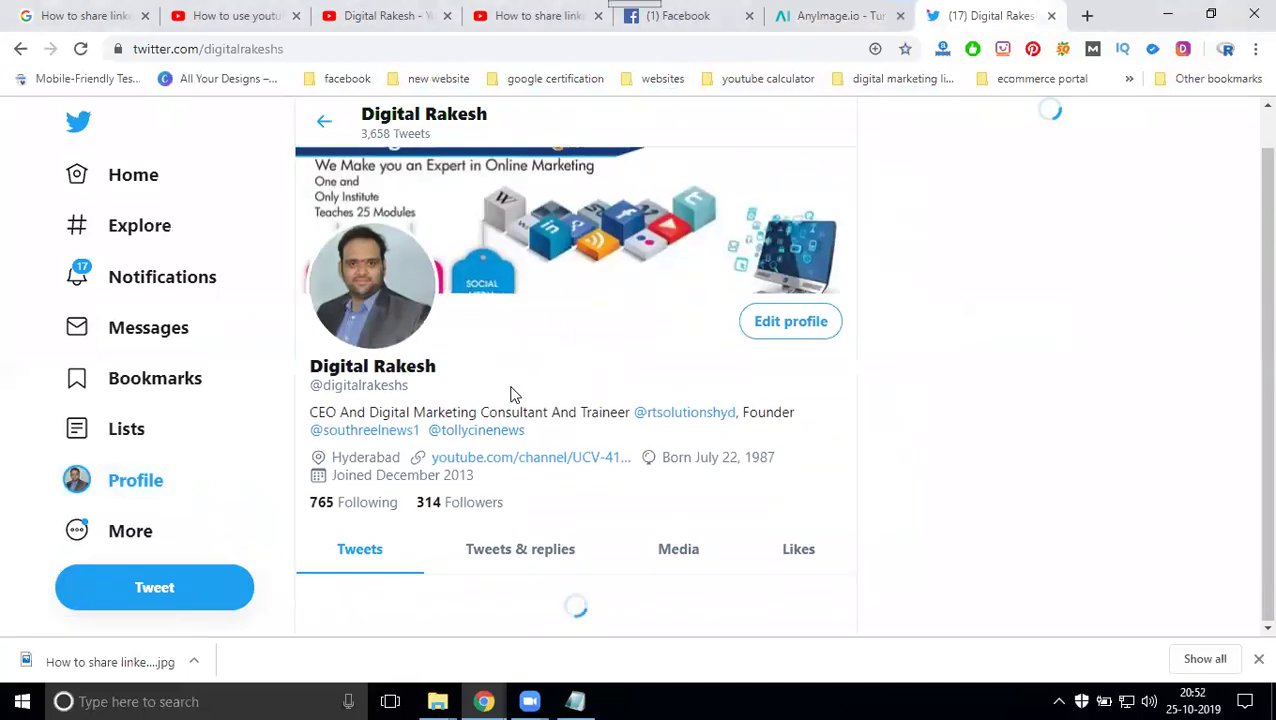
{"action": "scroll", "coordinate": [515, 395], "scroll_direction": "down", "scroll_amount": 8}
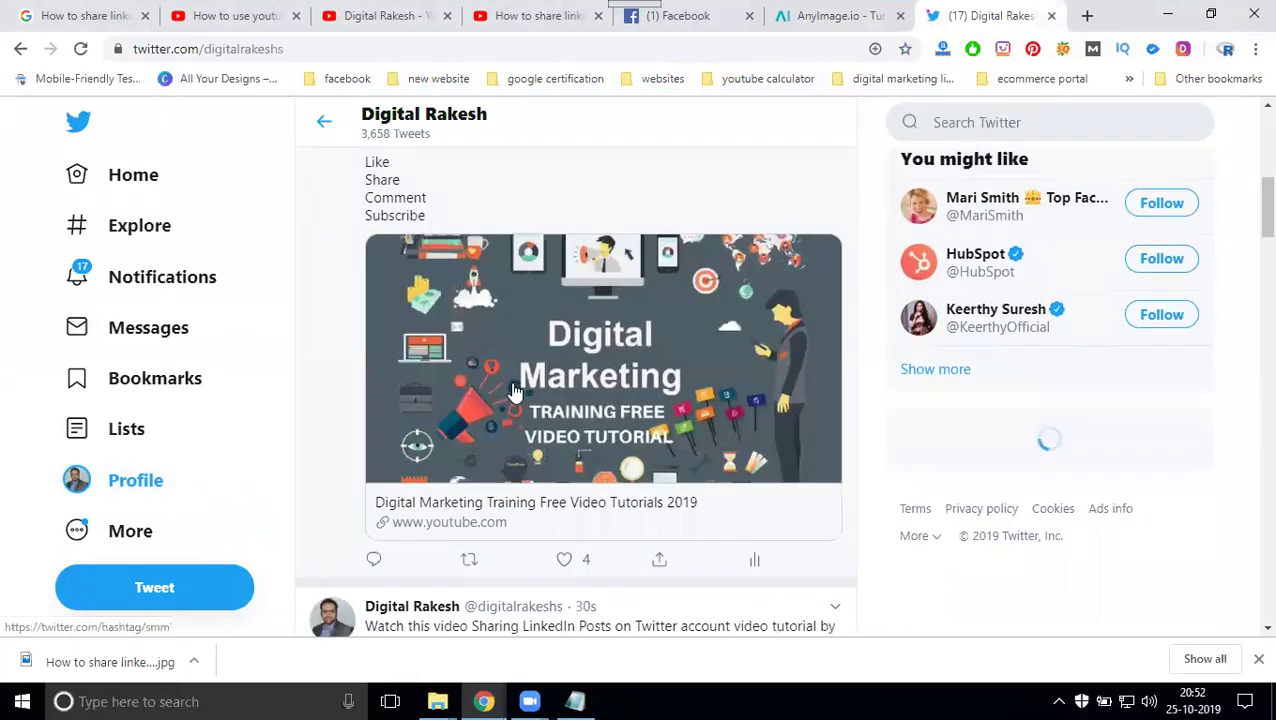
{"action": "left_click", "coordinate": [385, 16]}
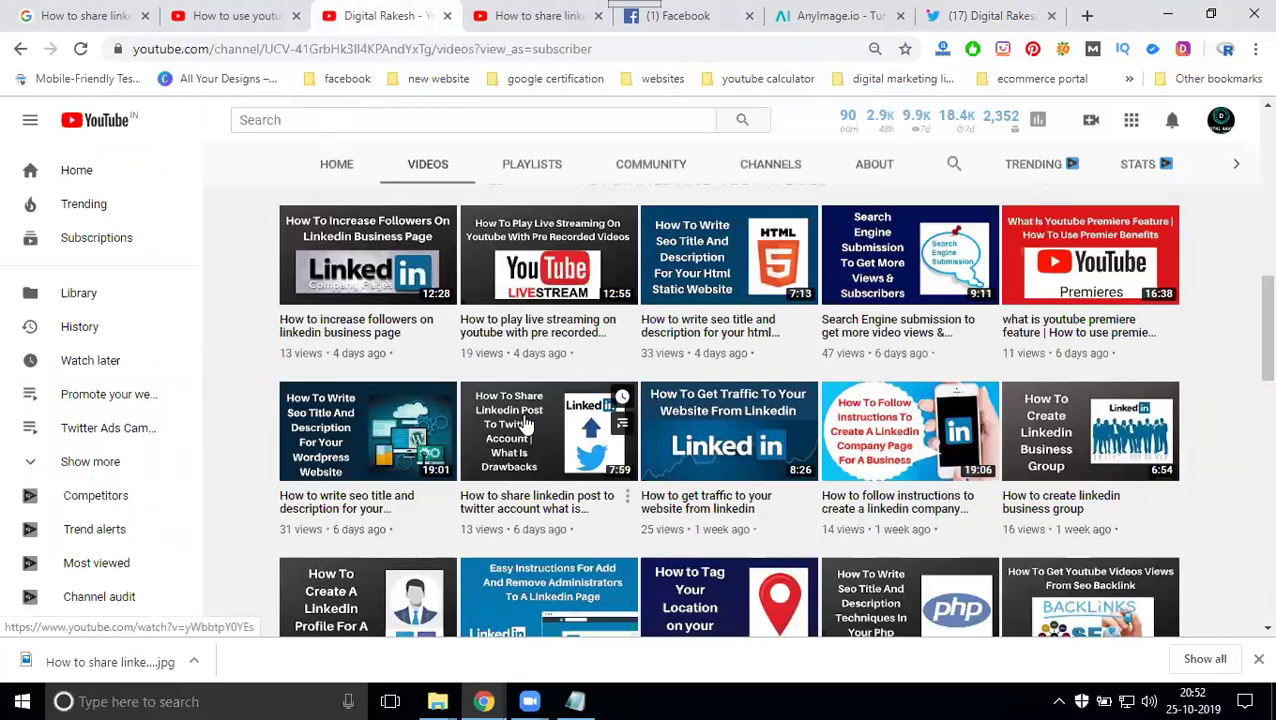
{"action": "left_click", "coordinate": [1000, 15]}
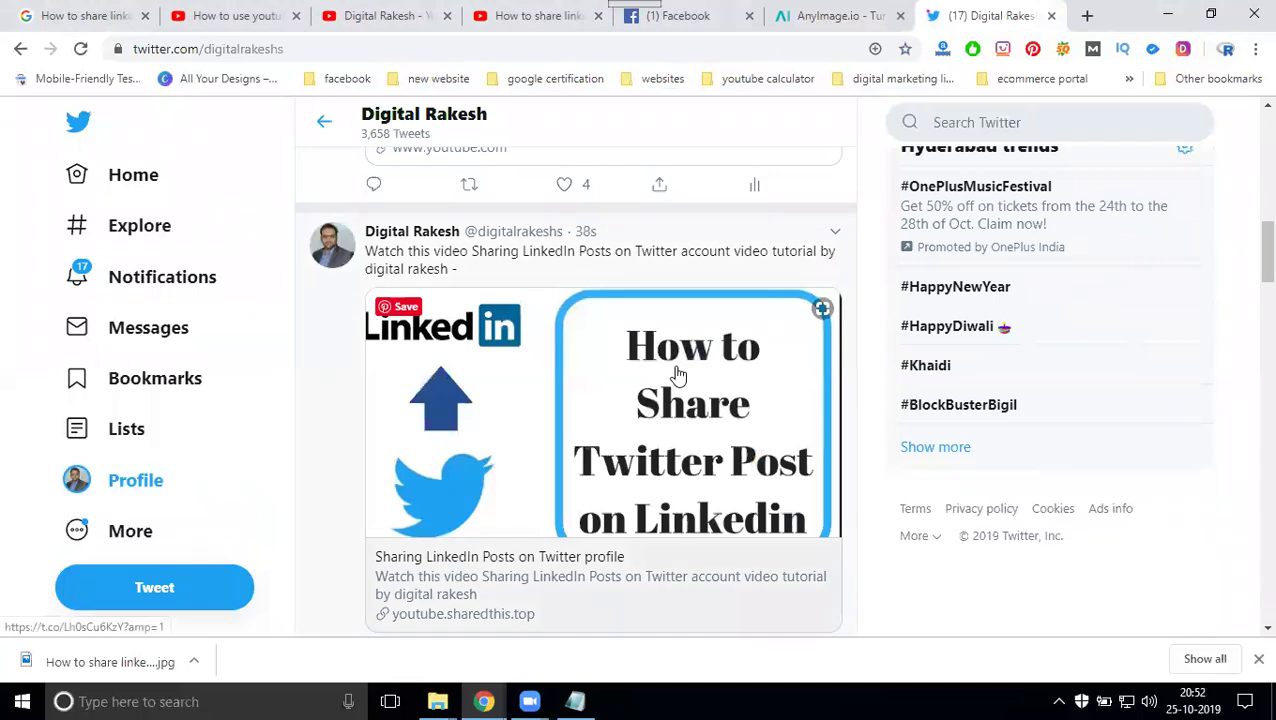